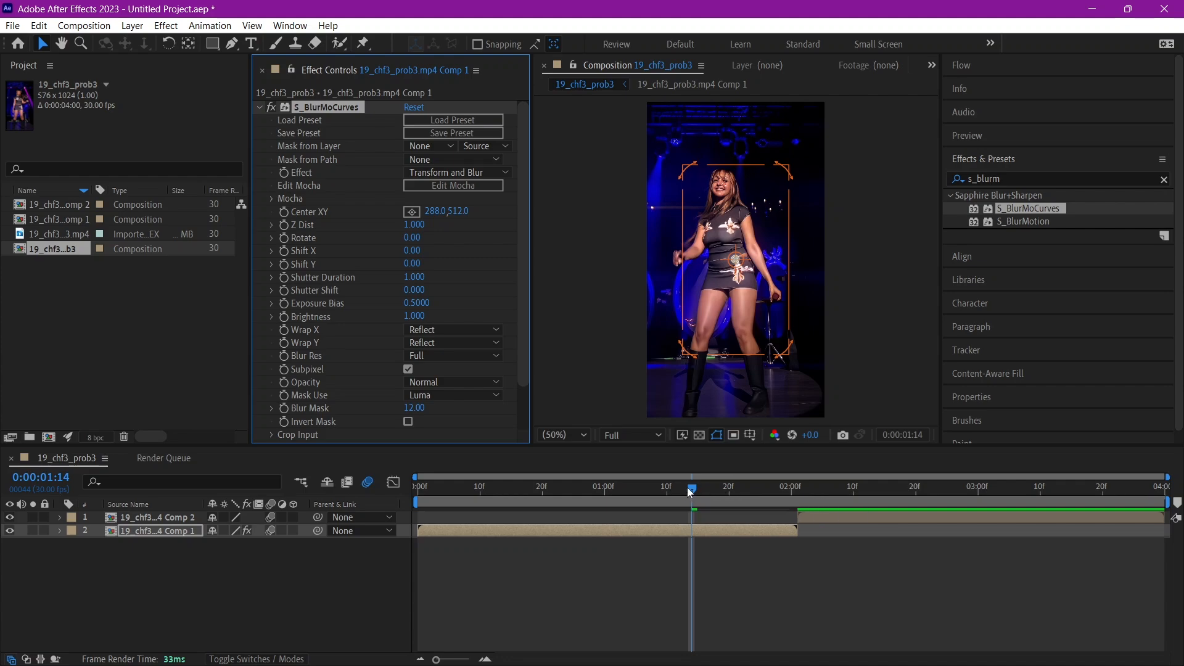
Keyframe Shift X of the Comp 1 layer's S_BlurMoCurves at 0 on 0:00:01:10 and at 120 on 0:00:01:26
{"action": "left_click_drag", "start_coordinate": [690, 488], "coordinate": [665, 492]}
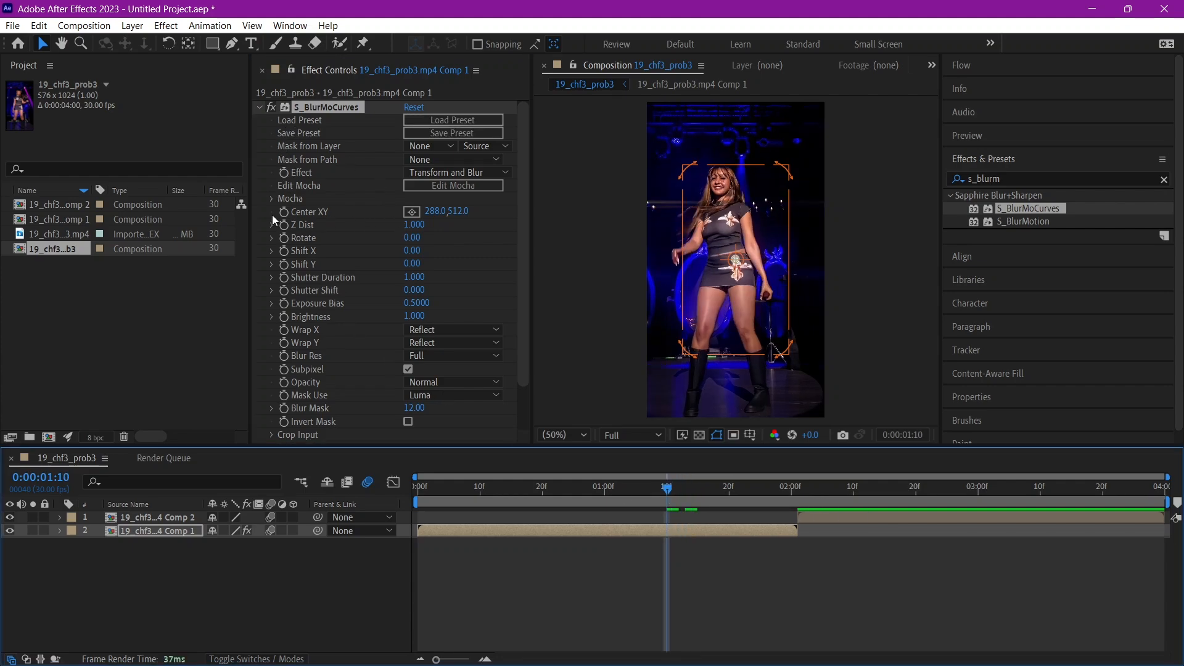
{"action": "left_click", "coordinate": [283, 250]}
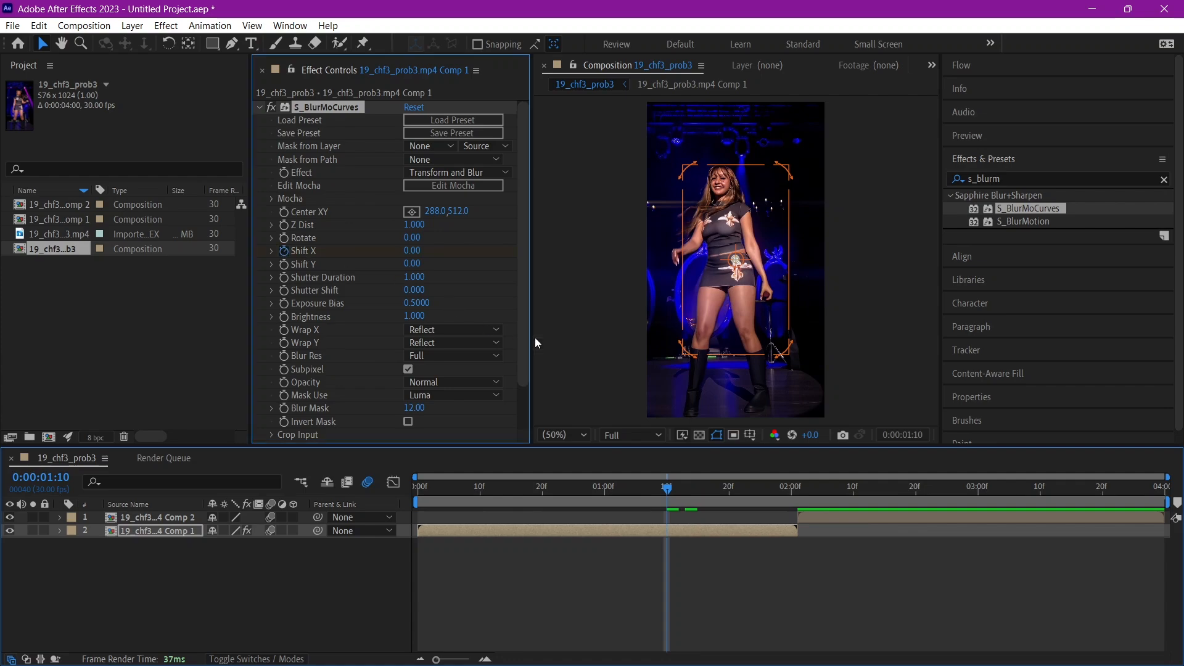
{"action": "left_click_drag", "start_coordinate": [760, 489], "coordinate": [766, 490]}
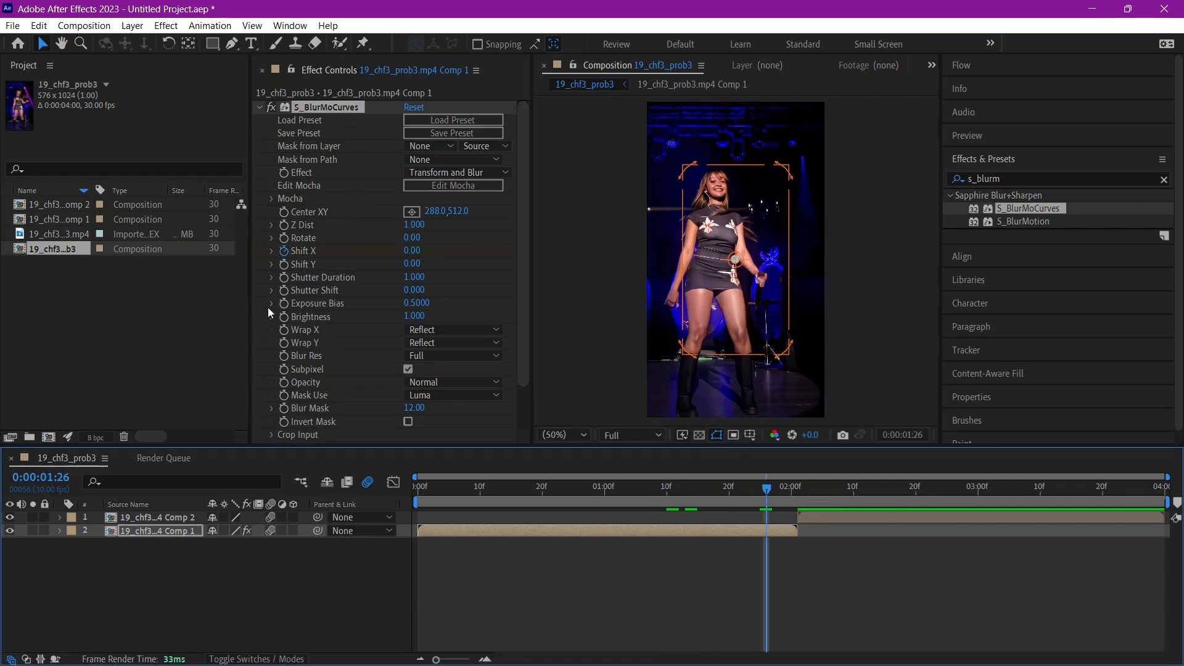
{"action": "left_click_drag", "start_coordinate": [417, 252], "coordinate": [423, 252]}
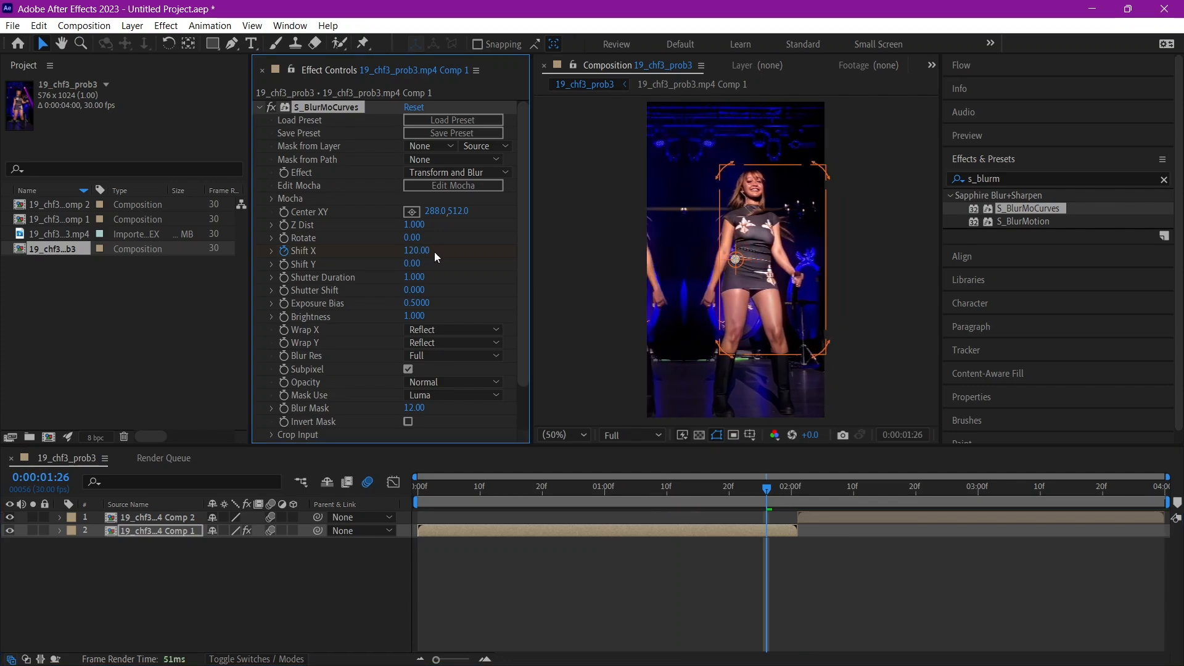
Add a Shift X keyframe of -100 on the Comp 1 layer at 0:00:02:00, just before the layer ends
{"action": "left_click", "coordinate": [798, 490]}
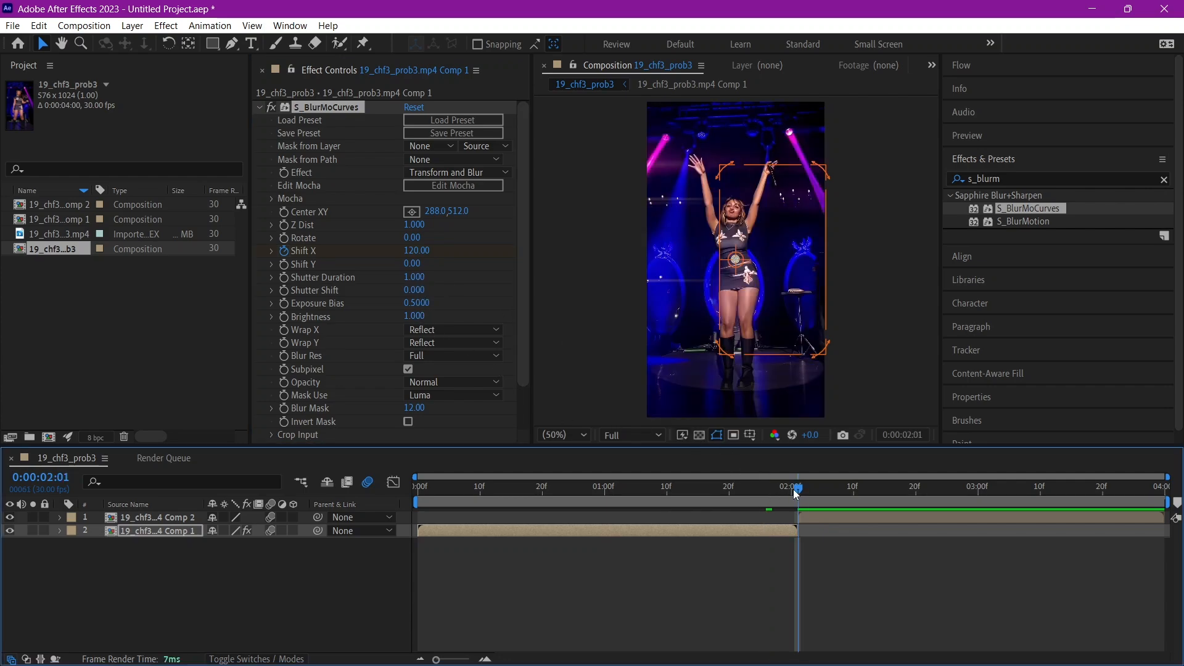
{"action": "left_click", "coordinate": [792, 491]}
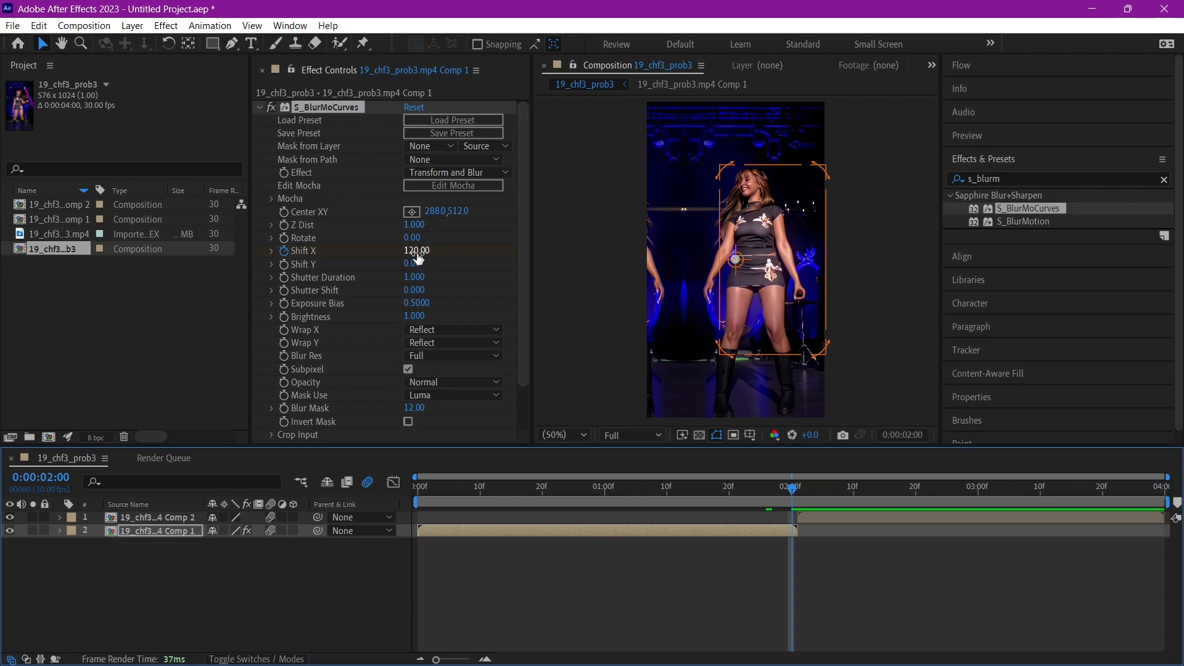
{"action": "left_click_drag", "start_coordinate": [417, 252], "coordinate": [405, 253]}
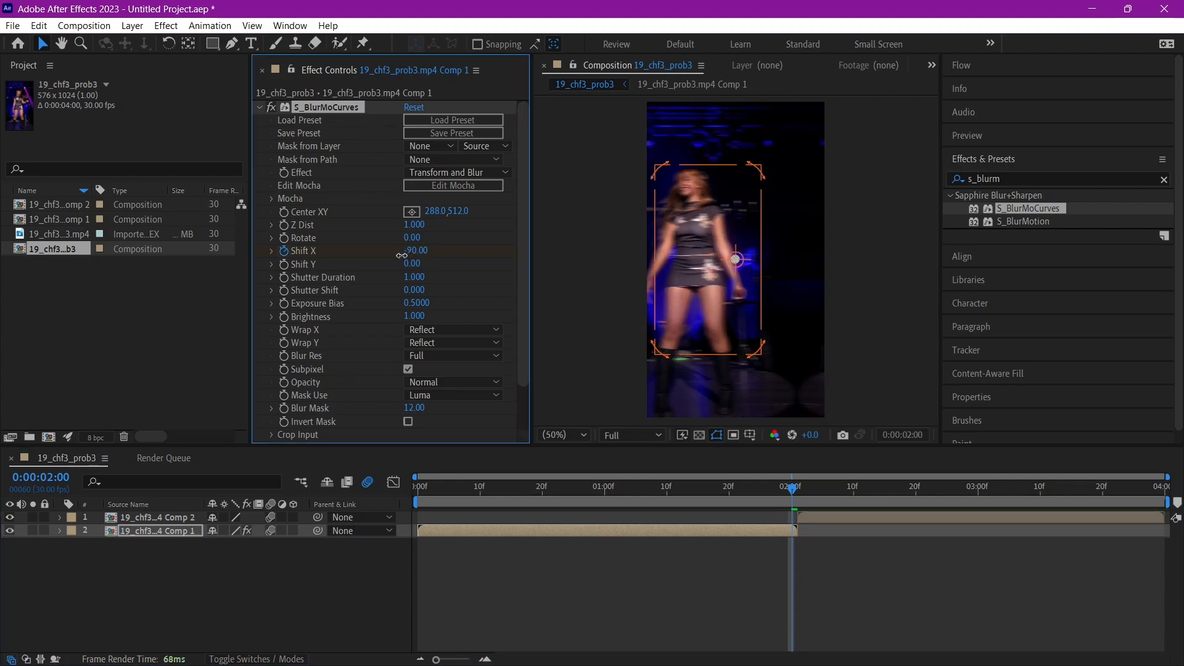
Reveal the Comp 1 layer's Shift X keyframes and apply Easy Ease to all of them
{"action": "key", "text": "u"}
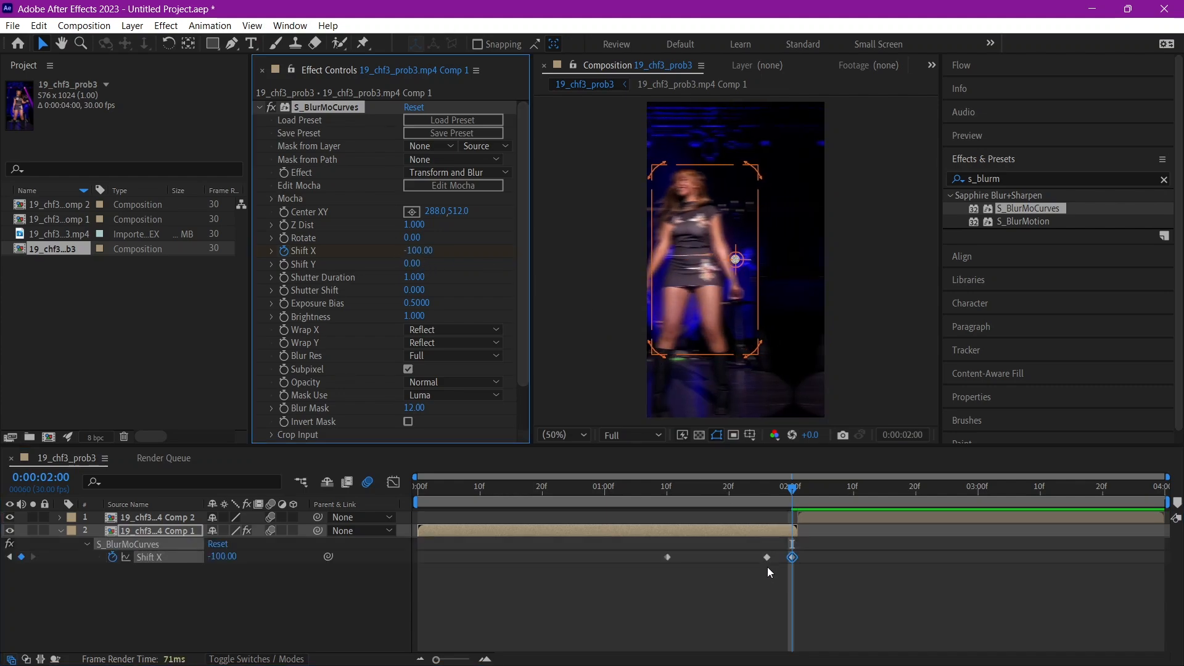
{"action": "left_click_drag", "start_coordinate": [611, 540], "coordinate": [804, 569]}
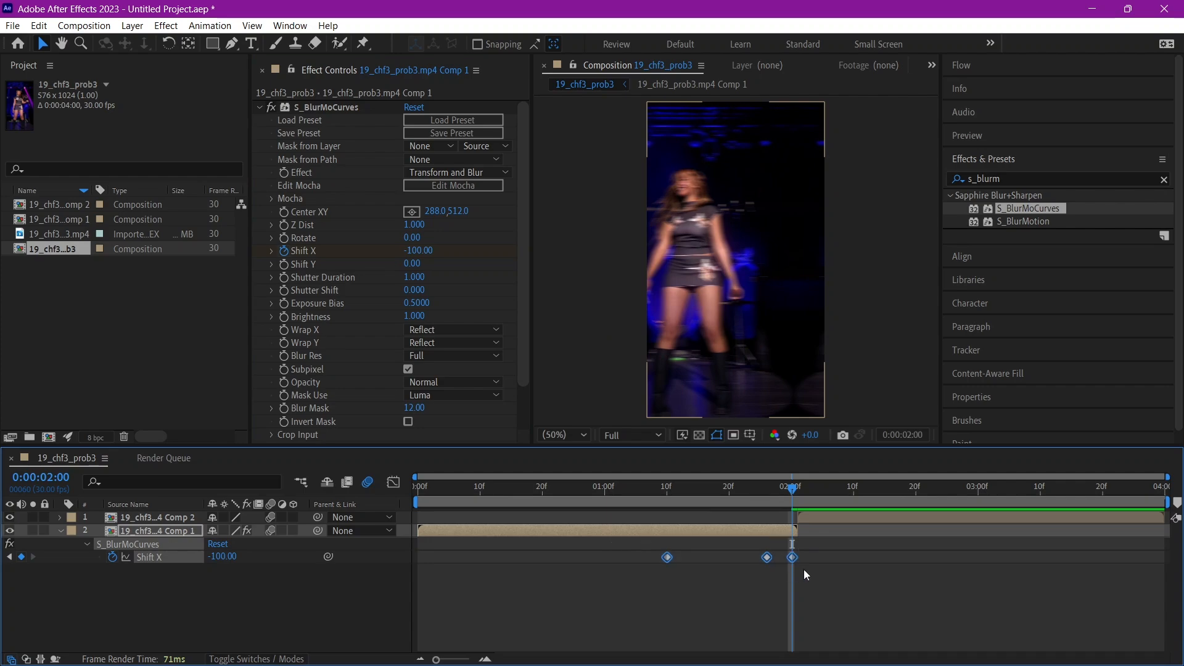
{"action": "key", "text": "F9"}
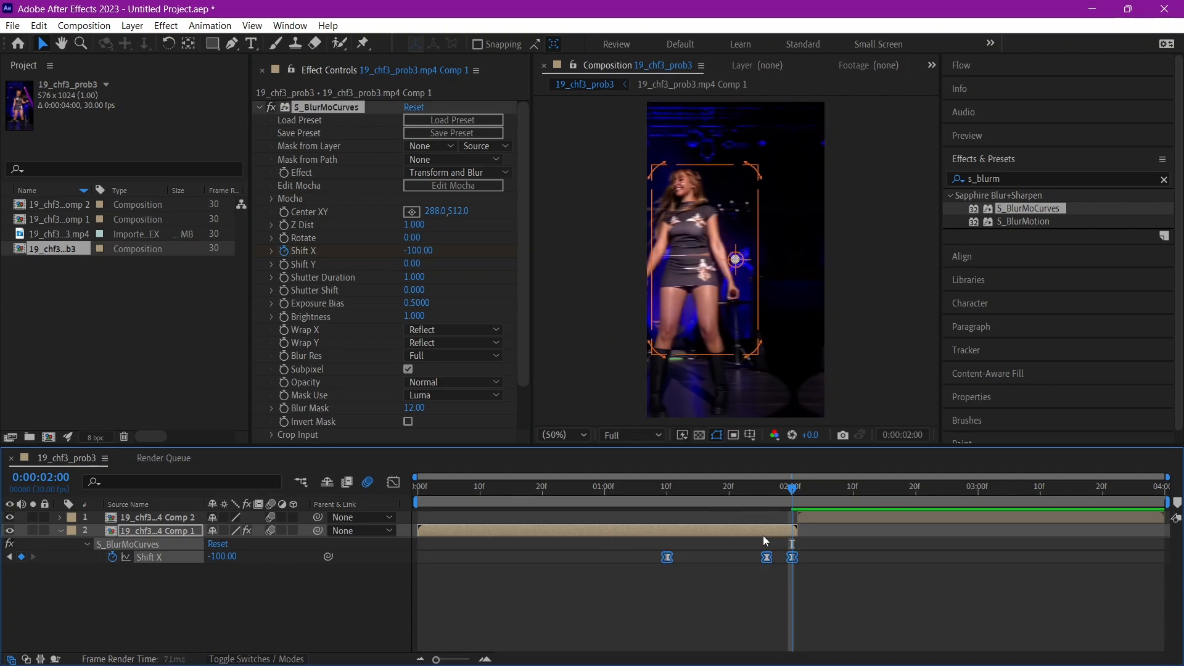
In the Graph Editor, reshape the first Shift X segment to stay nearly flat and rise steeply into the 0:00:01:26 keyframe
{"action": "left_click", "coordinate": [392, 484]}
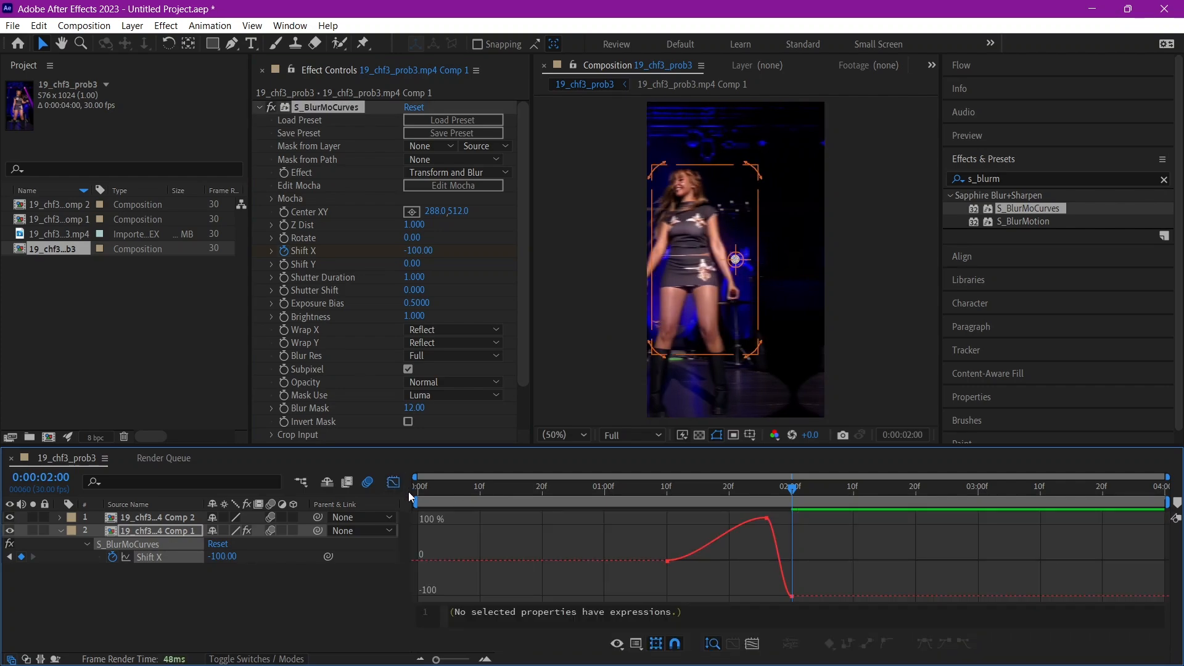
{"action": "left_click", "coordinate": [764, 518]}
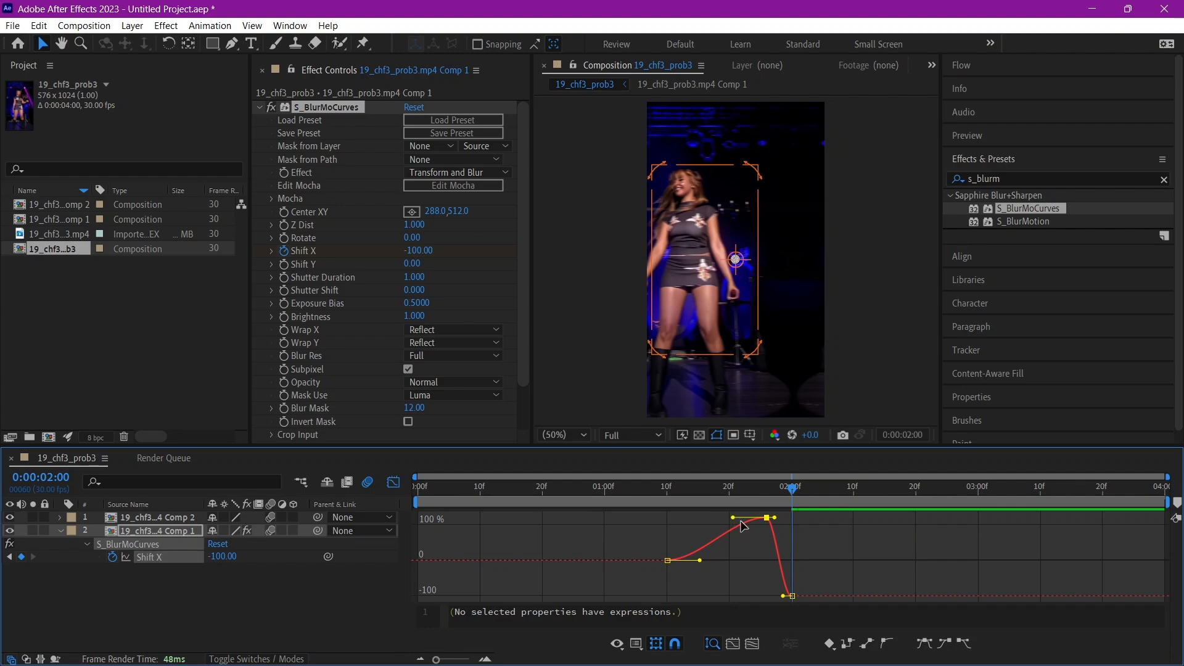
{"action": "left_click_drag", "start_coordinate": [744, 526], "coordinate": [757, 559]}
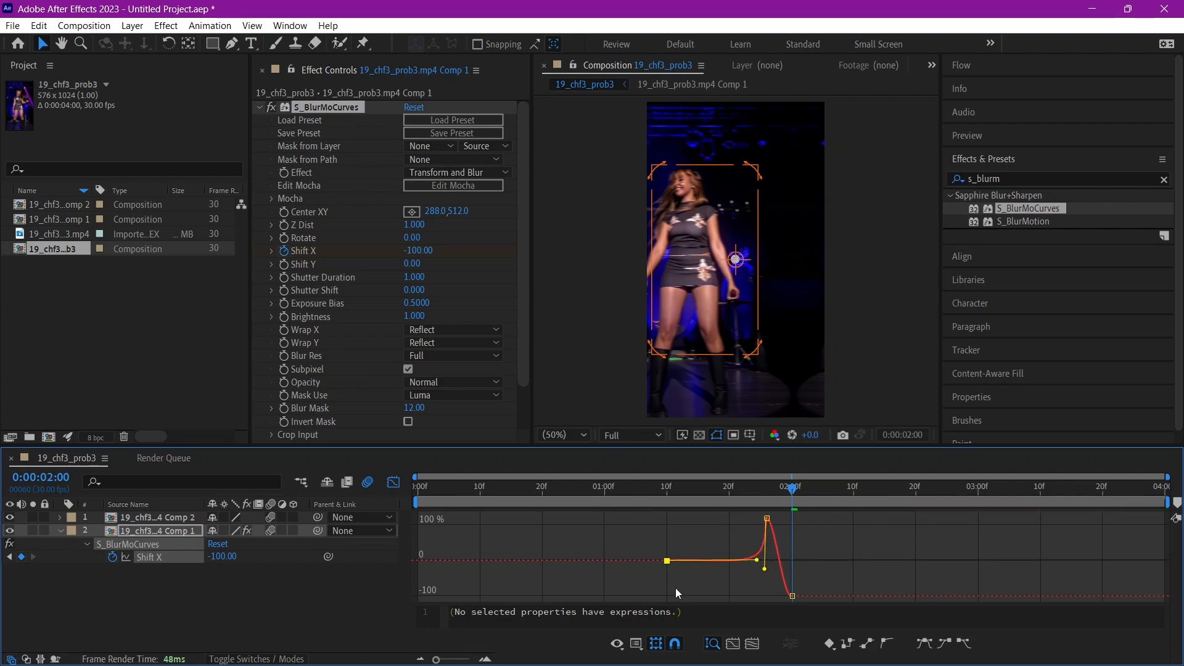
Adjust the Shift X curve handles between 0:00:01:26 and 0:00:02:00 for a sharper drop and close the Graph Editor
{"action": "left_click", "coordinate": [485, 659]}
{"action": "left_click", "coordinate": [484, 660]}
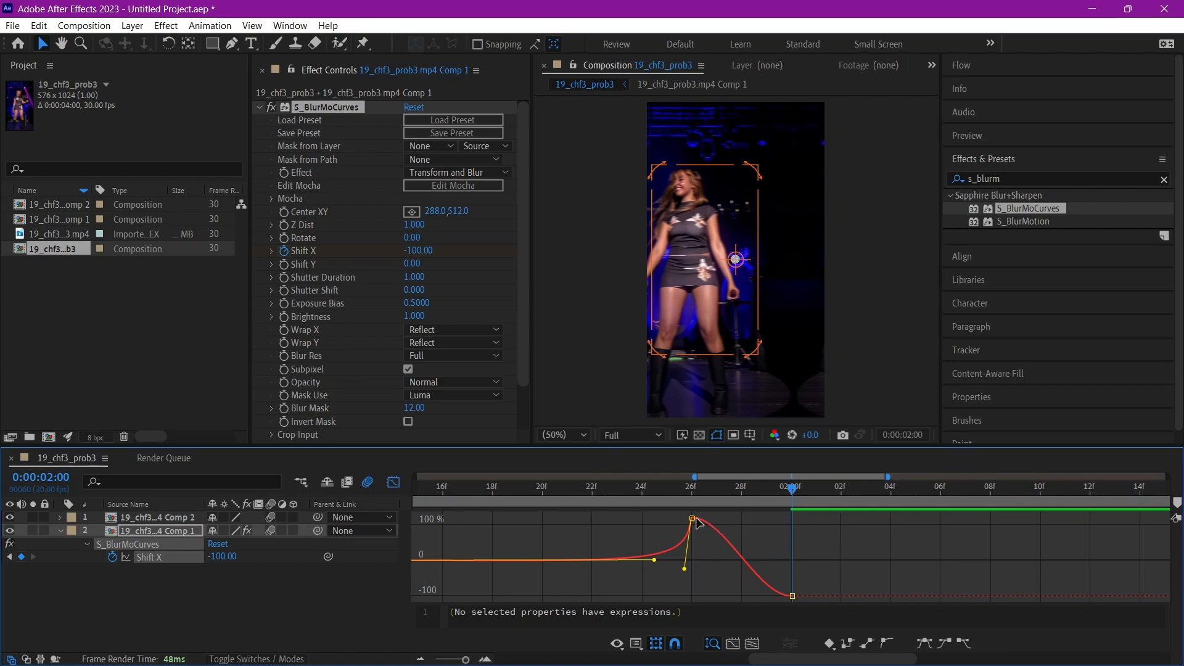
{"action": "left_click_drag", "start_coordinate": [697, 522], "coordinate": [802, 601]}
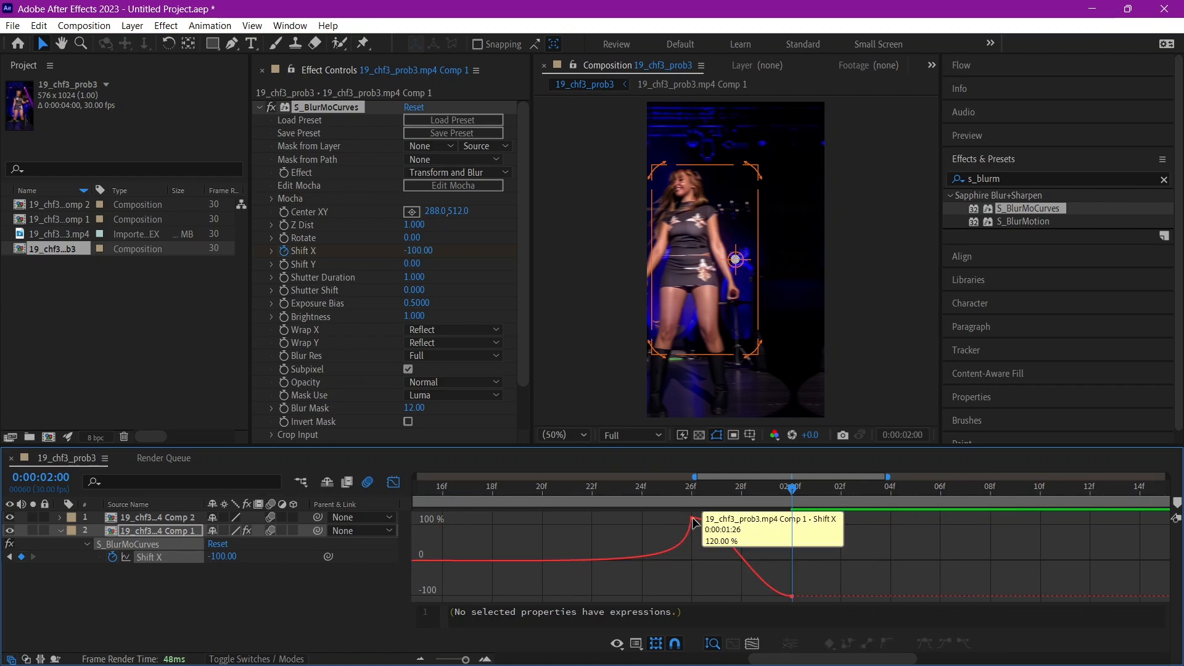
{"action": "left_click", "coordinate": [692, 518]}
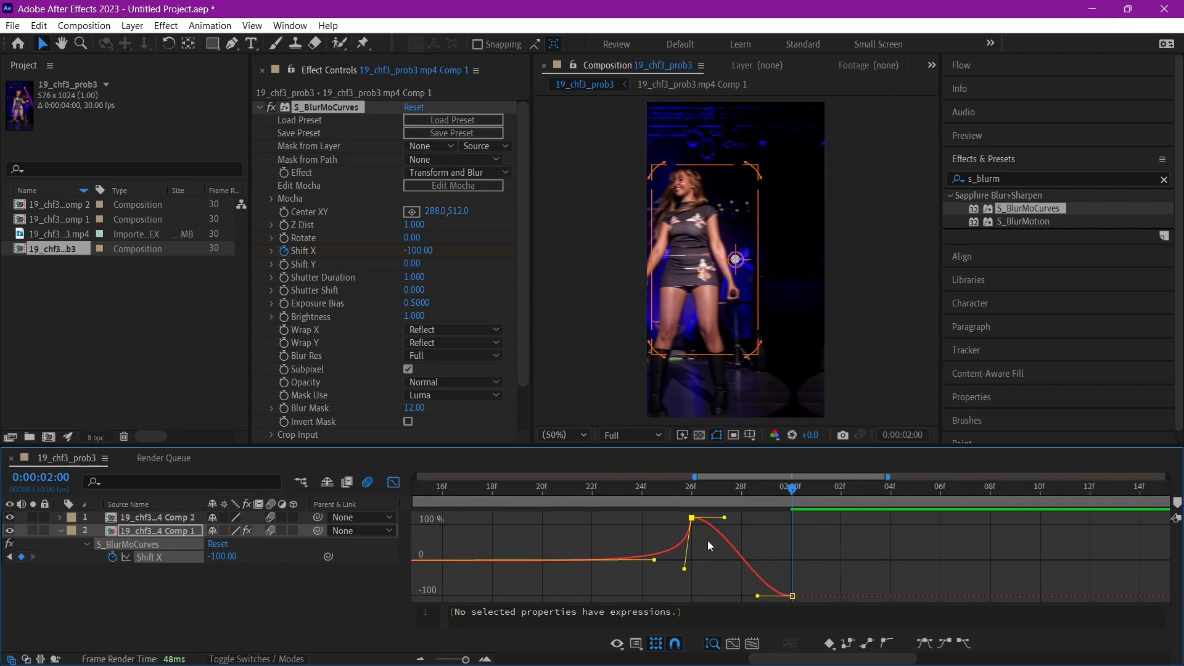
{"action": "left_click_drag", "start_coordinate": [724, 518], "coordinate": [705, 546]}
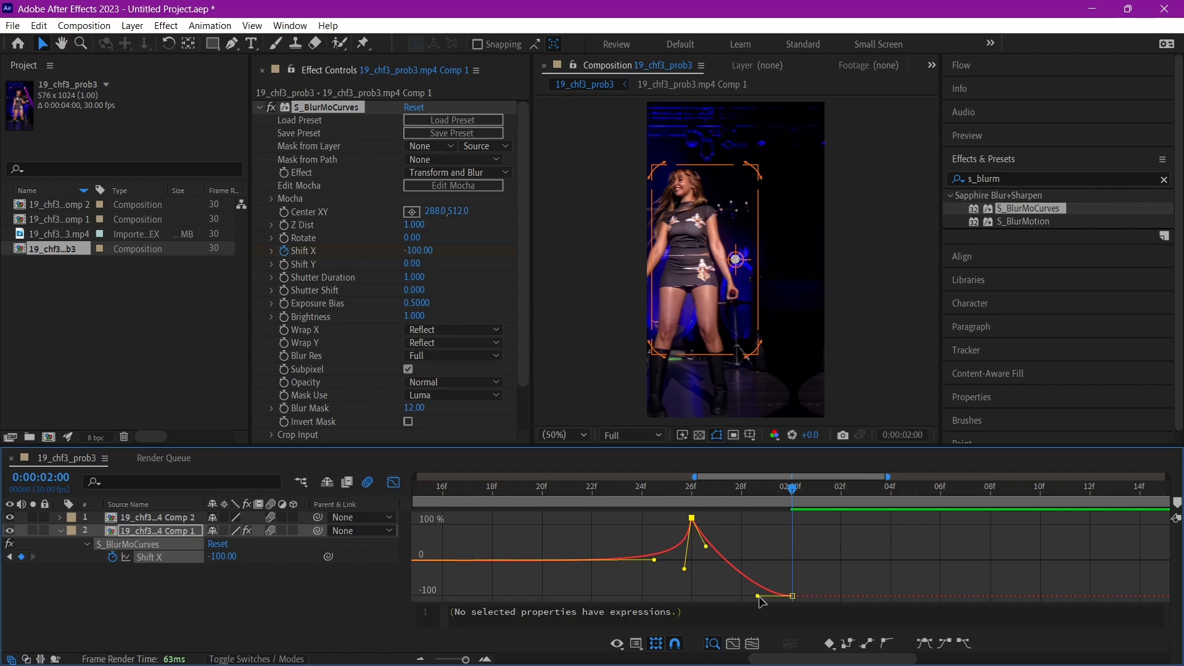
{"action": "left_click_drag", "start_coordinate": [758, 597], "coordinate": [783, 562]}
{"action": "left_click", "coordinate": [393, 483]}
Preview the Comp 1 layer's Shift X movement through the cut into the Comp 2 layer
{"action": "left_click", "coordinate": [592, 489]}
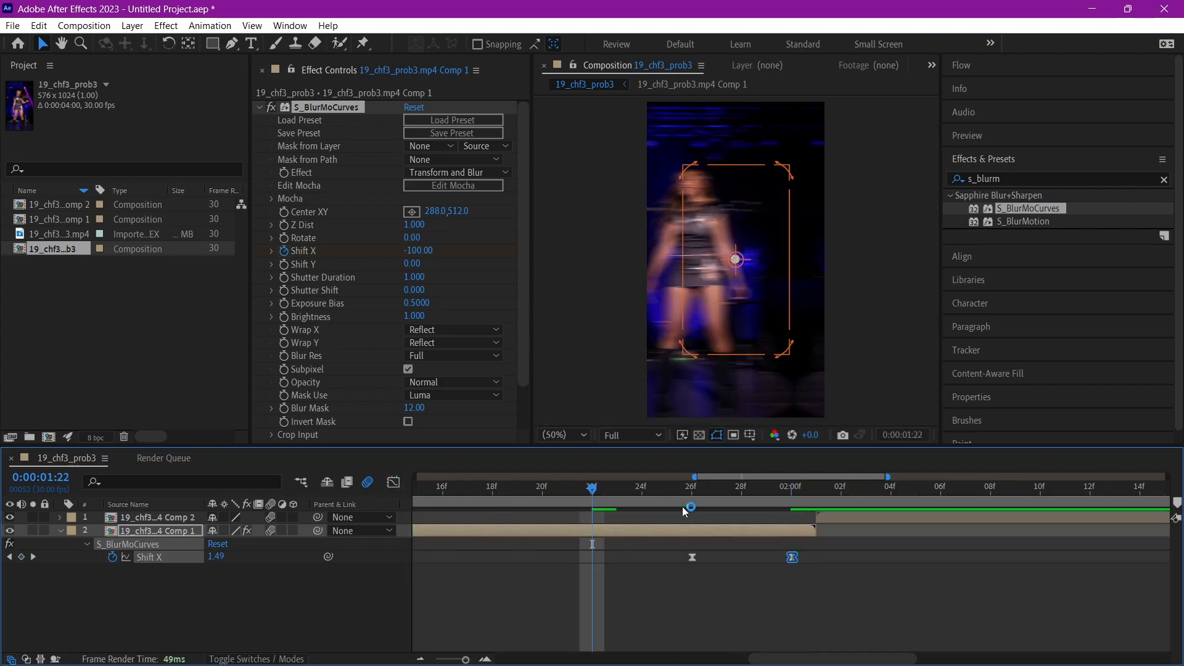
{"action": "left_click_drag", "start_coordinate": [465, 660], "coordinate": [439, 659]}
{"action": "left_click", "coordinate": [674, 492]}
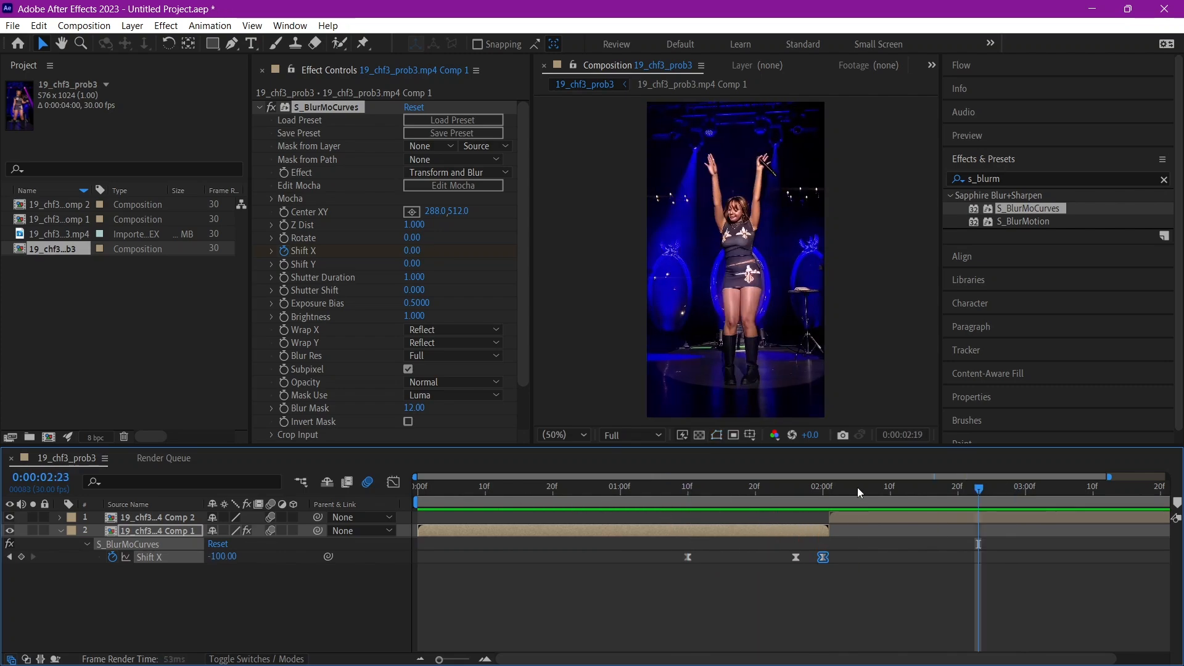
Apply S_BlurMoCurves to the Comp 2 layer and set both Wrap X and Wrap Y to Reflect
{"action": "left_click", "coordinate": [853, 519]}
{"action": "key", "text": "i"}
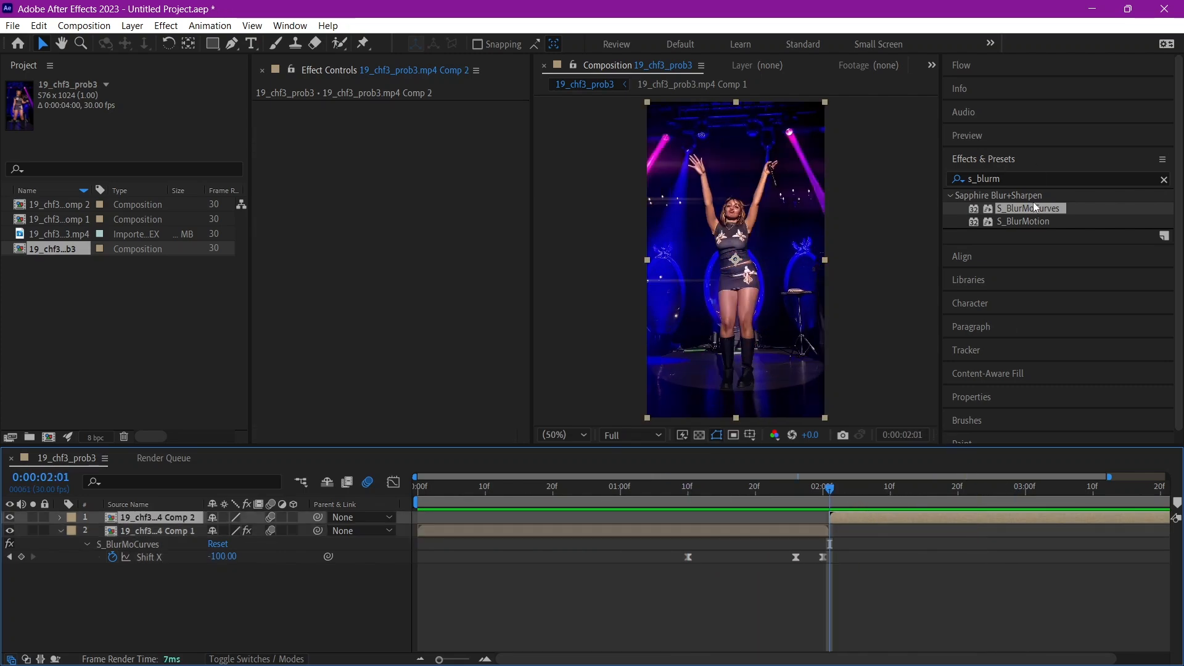
{"action": "left_click_drag", "start_coordinate": [1036, 208], "coordinate": [906, 507]}
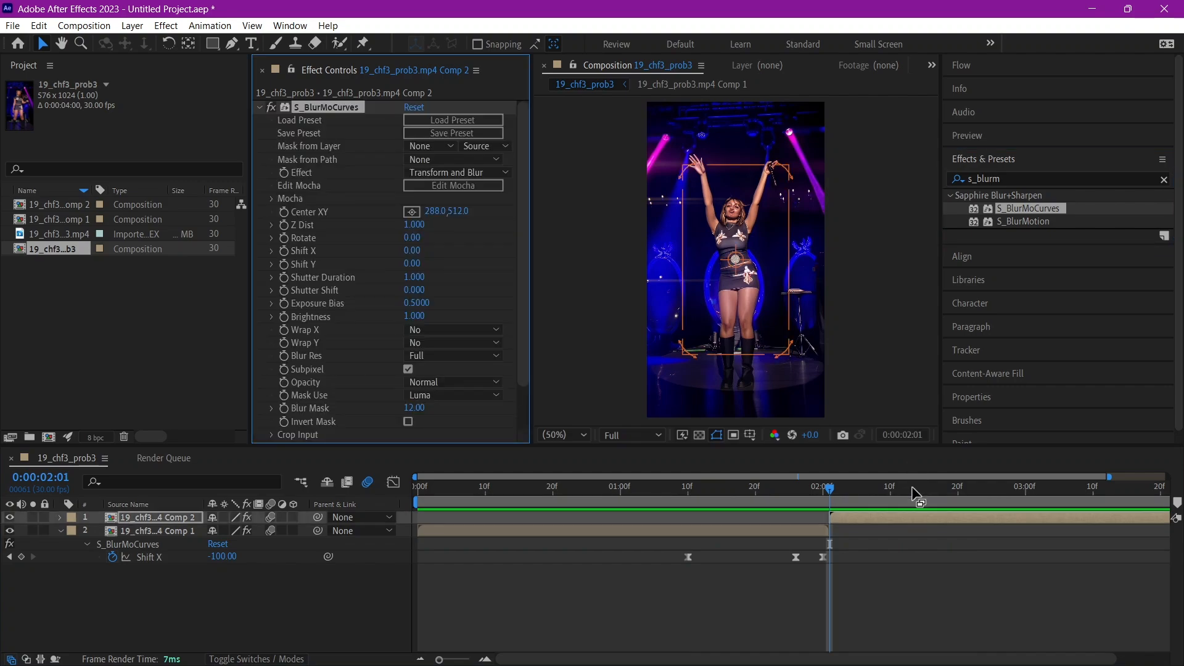
{"action": "left_click", "coordinate": [438, 331]}
{"action": "left_click", "coordinate": [444, 379]}
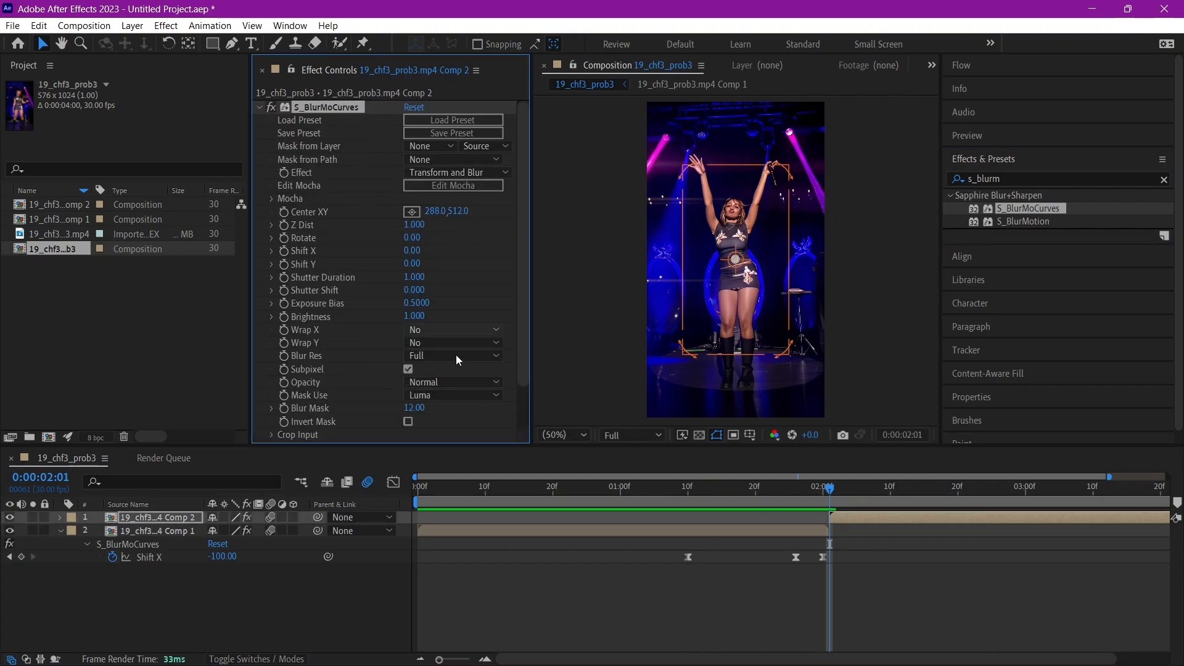
{"action": "left_click", "coordinate": [459, 343]}
{"action": "left_click", "coordinate": [461, 390]}
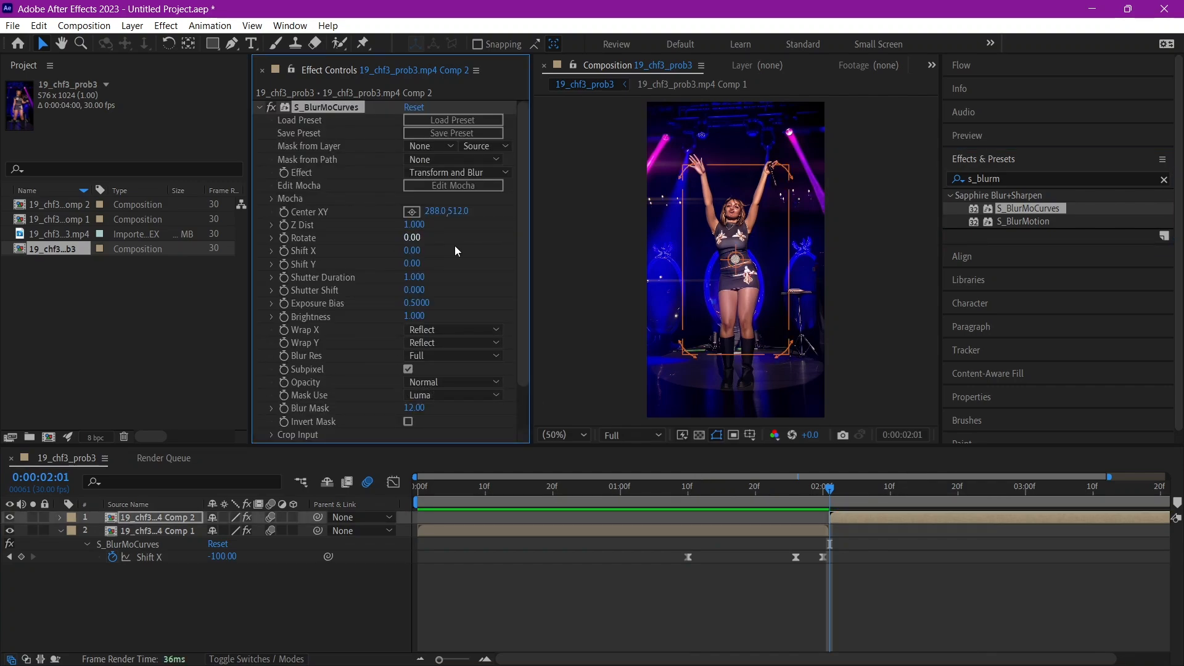
Keyframe the Comp 2 layer's Shift X at -150 on its first frame, 0:00:02:01
{"action": "left_click", "coordinate": [284, 250]}
{"action": "left_click_drag", "start_coordinate": [410, 253], "coordinate": [402, 255]}
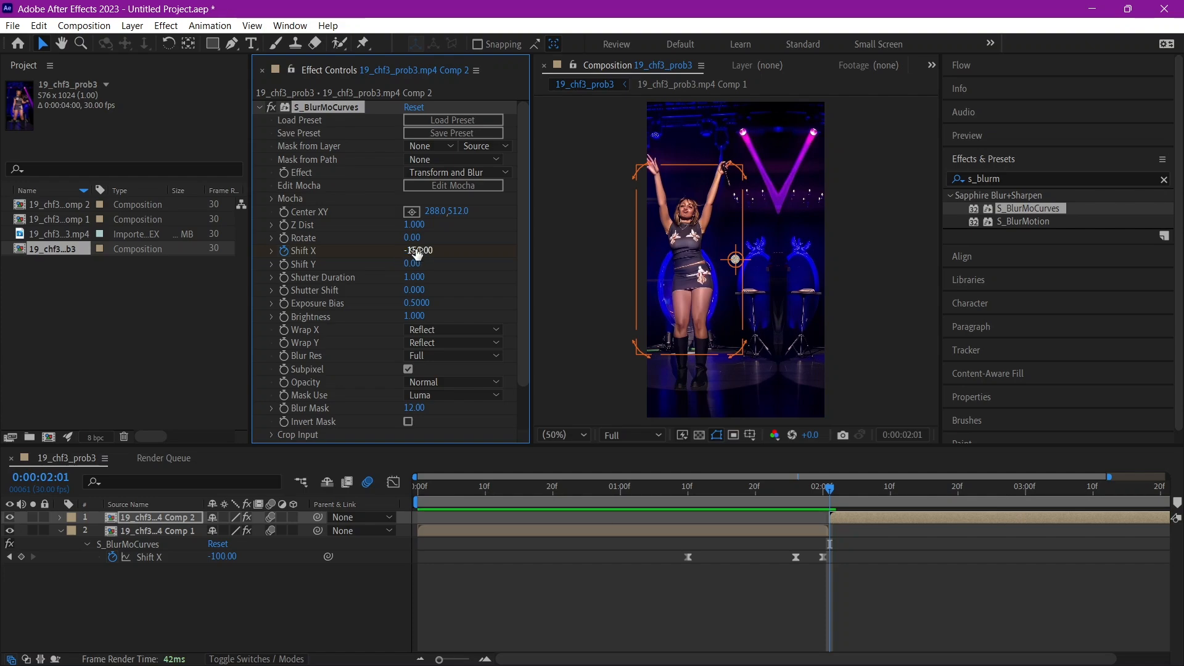
Check the Comp 1 layer's Shift X value at 0:00:02:00 against the Comp 2 layer's starting value
{"action": "left_click", "coordinate": [824, 557]}
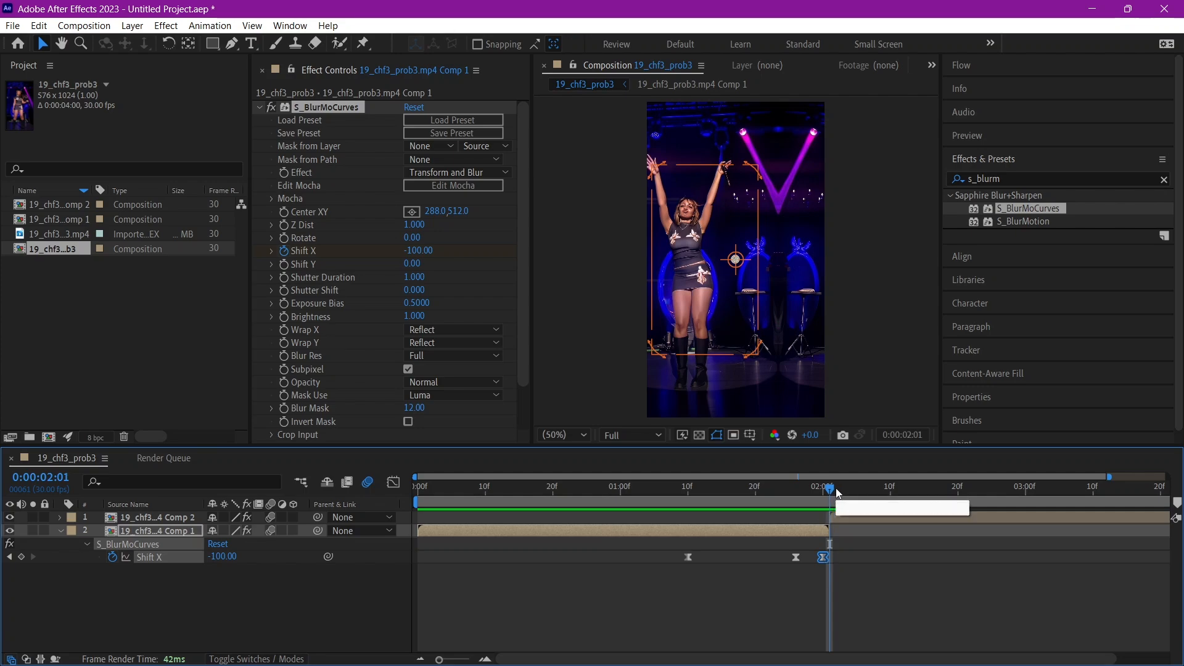
{"action": "left_click_drag", "start_coordinate": [830, 490], "coordinate": [823, 490]}
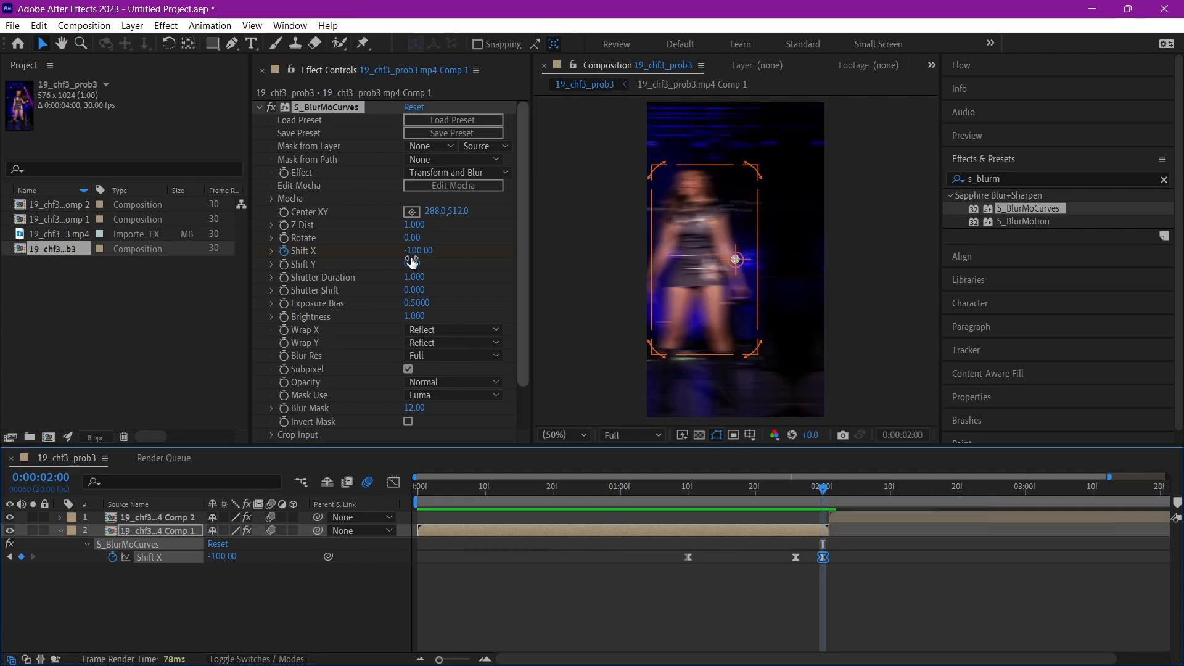
{"action": "left_click", "coordinate": [845, 515]}
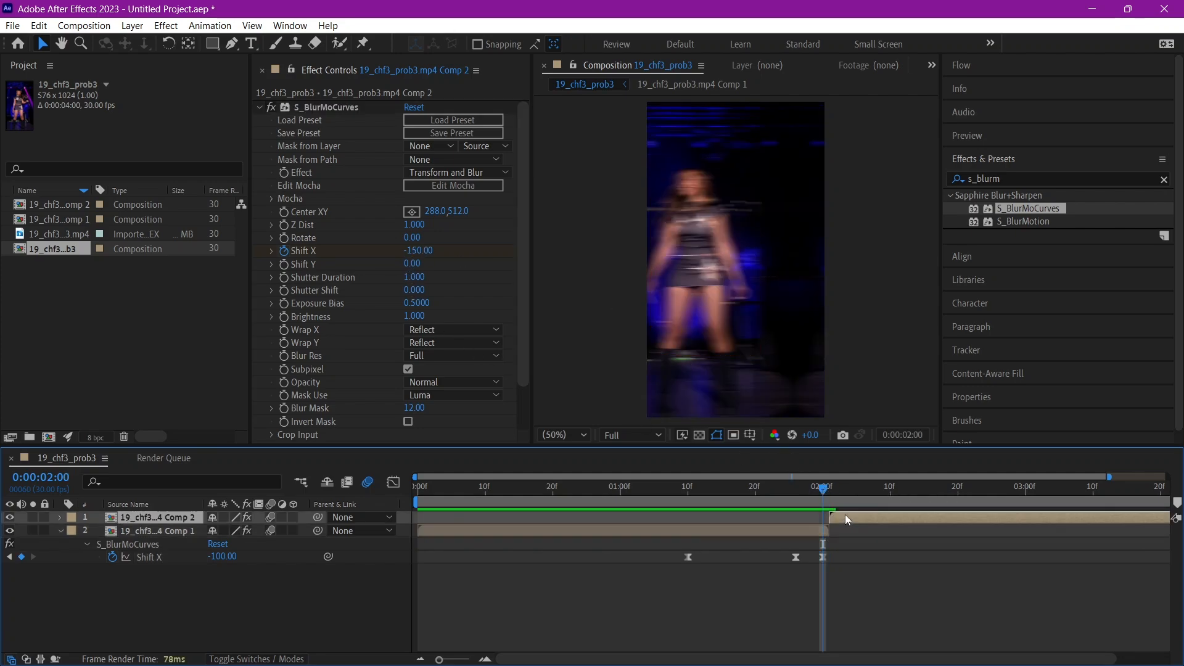
{"action": "key", "text": "Page_Down"}
{"action": "scroll", "coordinate": [790, 528], "scroll_direction": "right", "scroll_amount": 2}
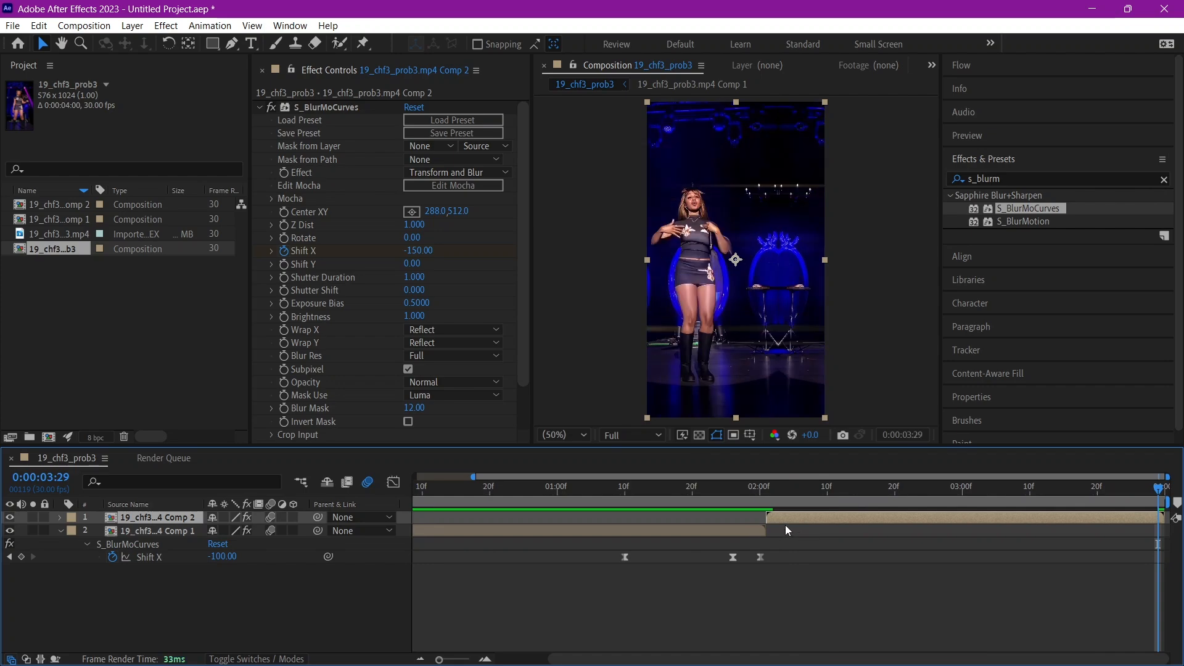
Reveal the Comp 2 layer's Shift X keyframes and add one with a value of 120 at 0:00:02:10
{"action": "key", "text": "u"}
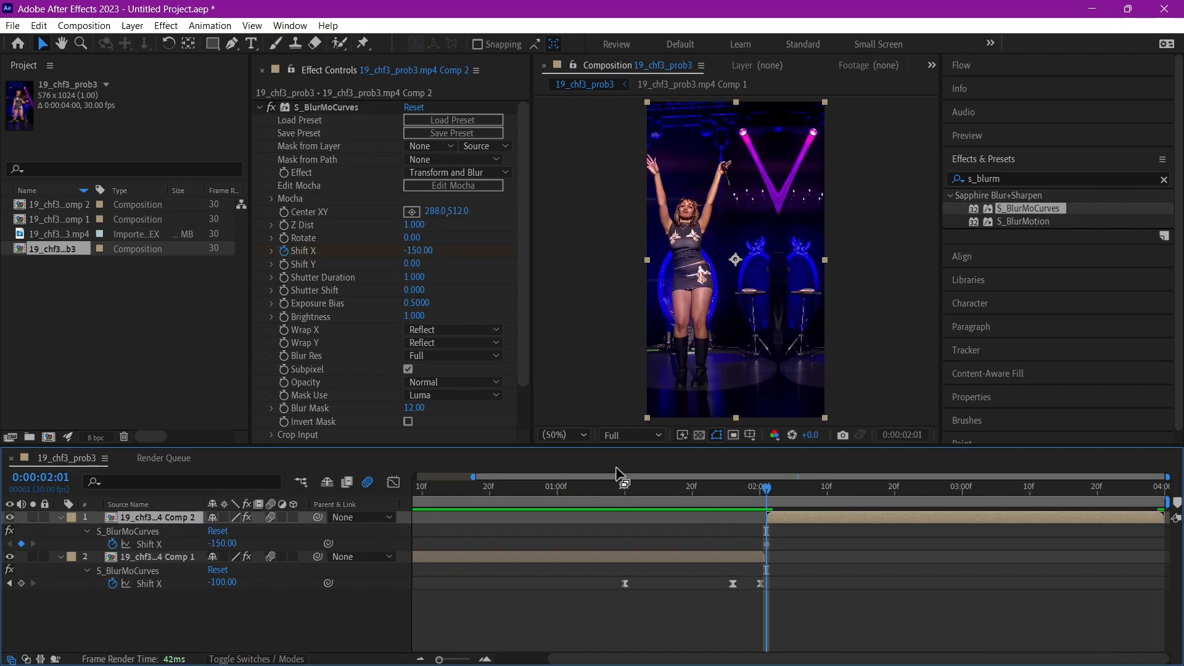
{"action": "left_click", "coordinate": [417, 251]}
{"action": "key", "text": "Return"}
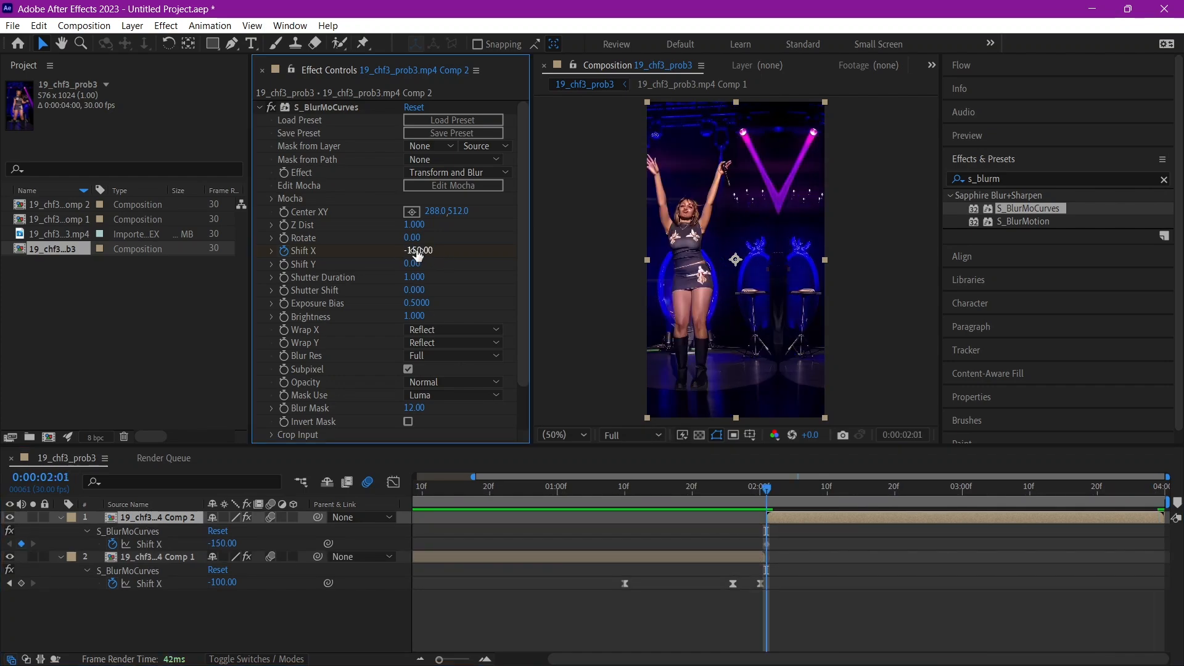
{"action": "mouse_move", "coordinate": [811, 487]}
{"action": "left_mouse_down"}
{"action": "mouse_move", "coordinate": [843, 487]}
{"action": "mouse_move", "coordinate": [827, 487]}
{"action": "left_mouse_up"}
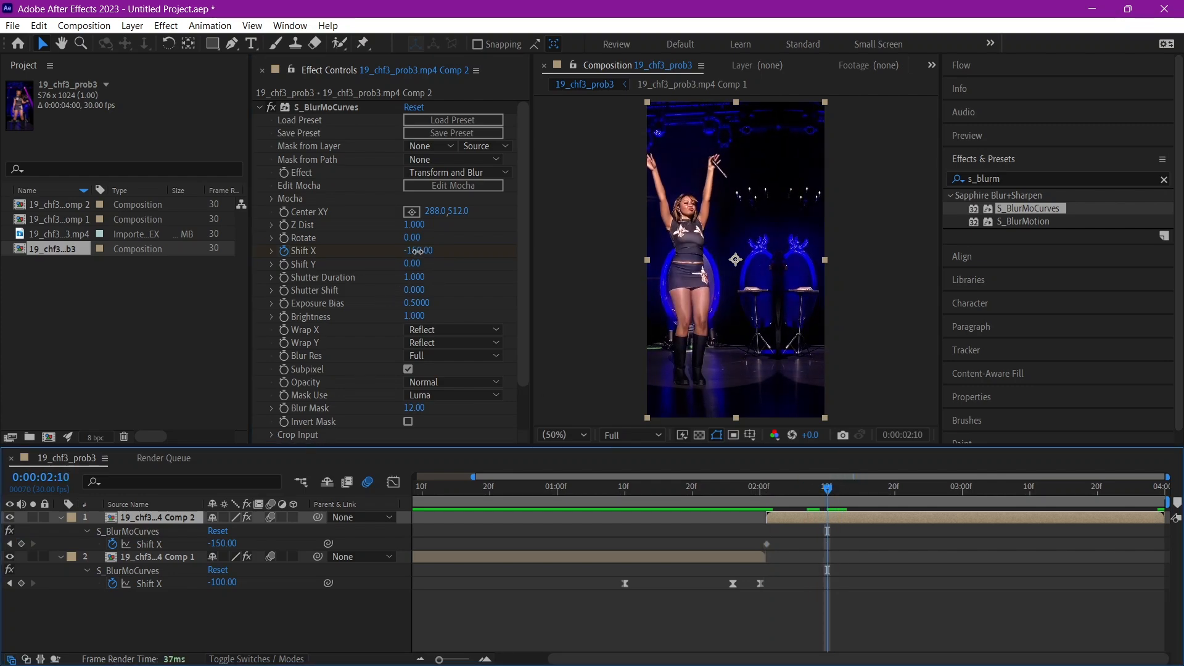
{"action": "left_click_drag", "start_coordinate": [412, 251], "coordinate": [438, 251]}
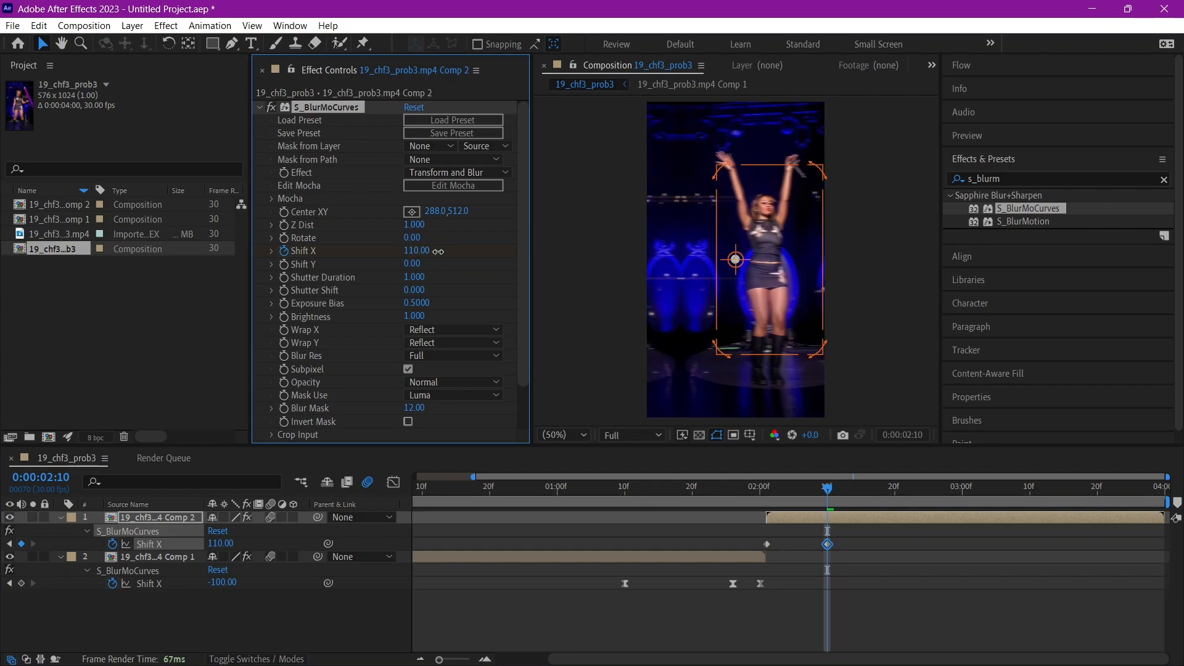
{"action": "left_click", "coordinate": [412, 251]}
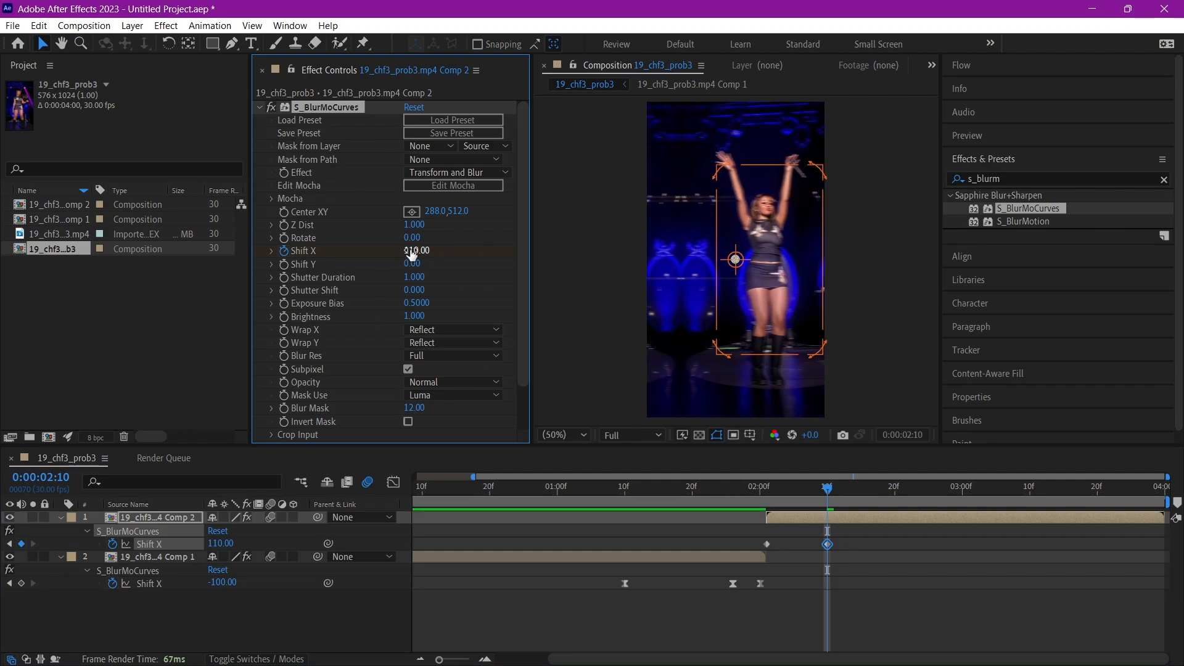
{"action": "type", "text": "120"}
{"action": "key", "text": "Return"}
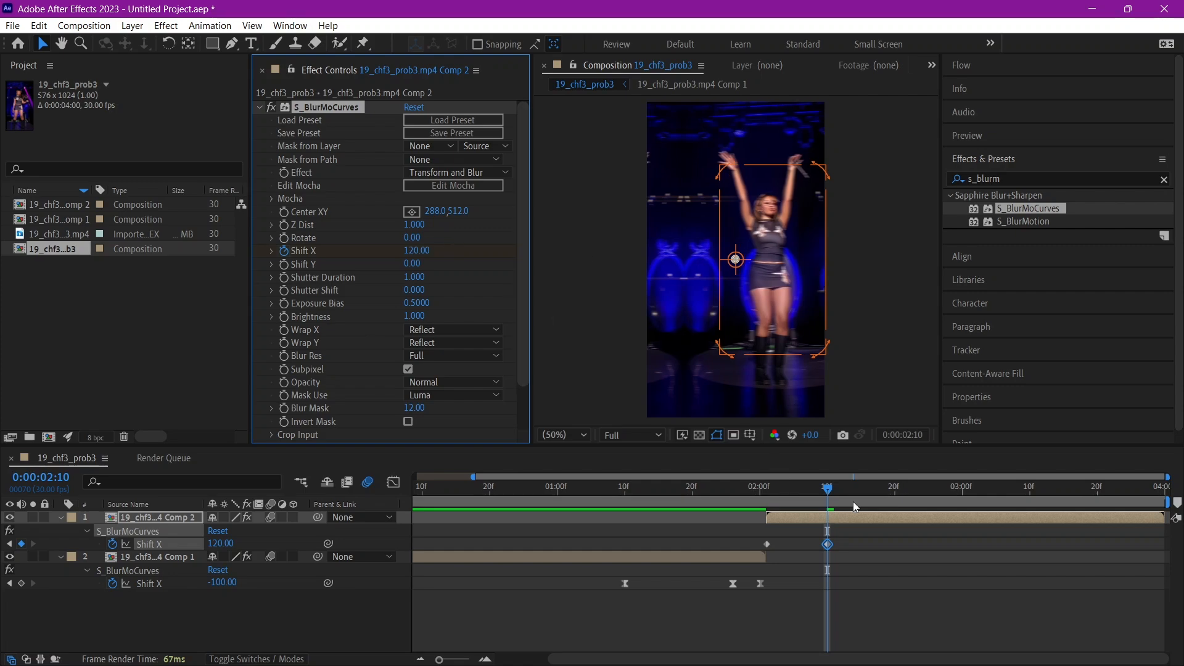
Add a Shift X keyframe of 0 to the Comp 2 layer at 0:00:03:00
{"action": "left_click", "coordinate": [963, 487]}
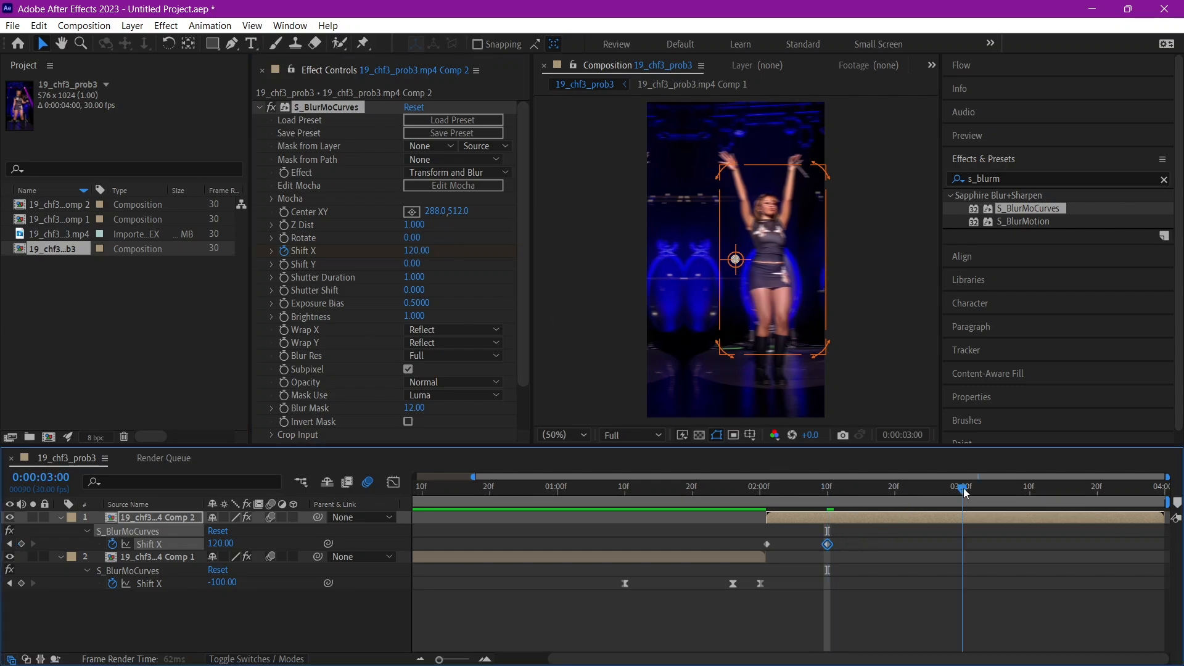
{"action": "left_click", "coordinate": [413, 250]}
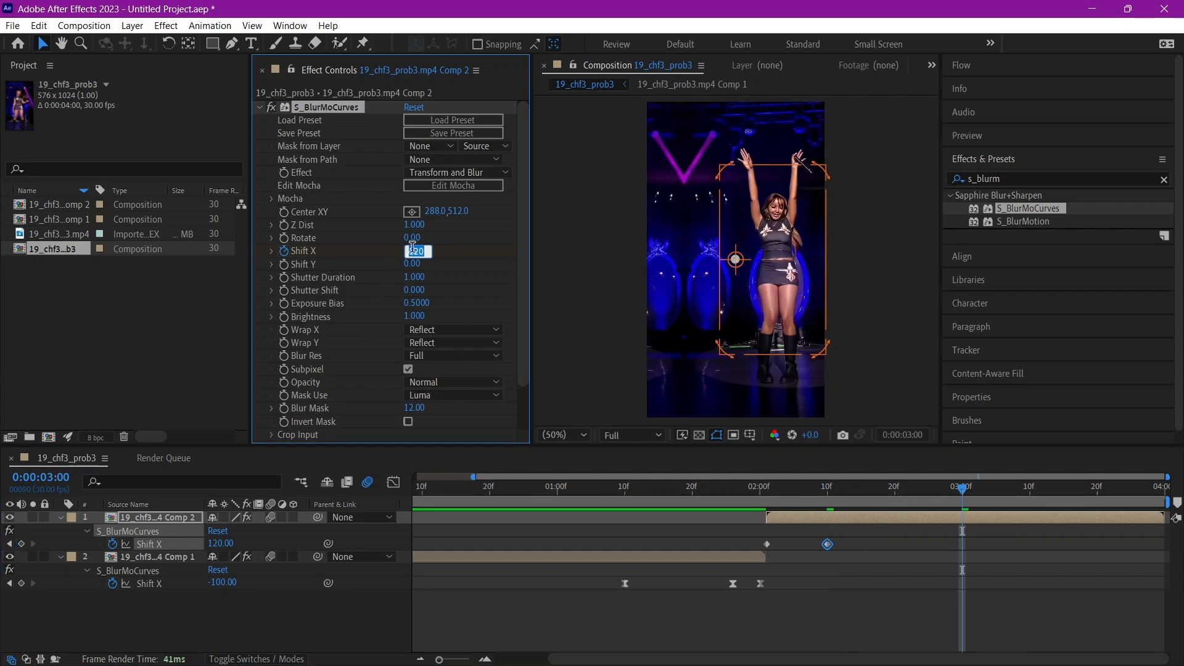
{"action": "type", "text": "0"}
{"action": "key", "text": "Return"}
{"action": "left_click", "coordinate": [993, 558]}
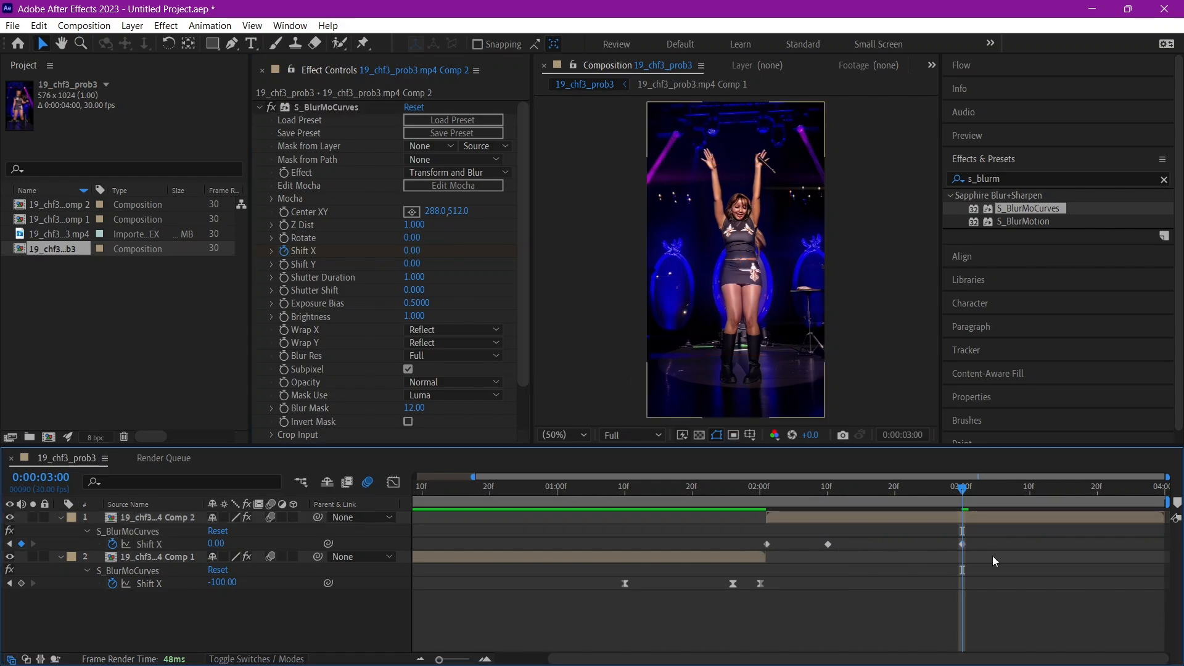
Easy Ease the Comp 2 layer's Shift X keyframes and reshape their value curve for a fast rise, sharp drop and gentle settling
{"action": "left_click_drag", "start_coordinate": [735, 539], "coordinate": [995, 555]}
{"action": "key", "text": "F9"}
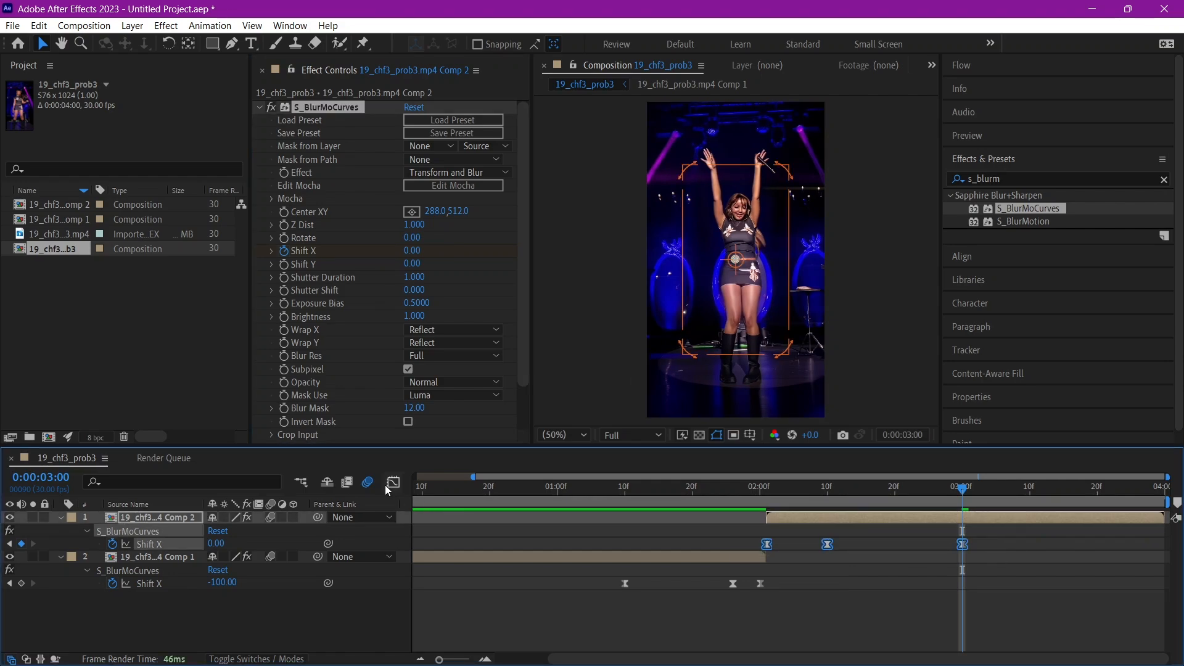
{"action": "left_click", "coordinate": [388, 484]}
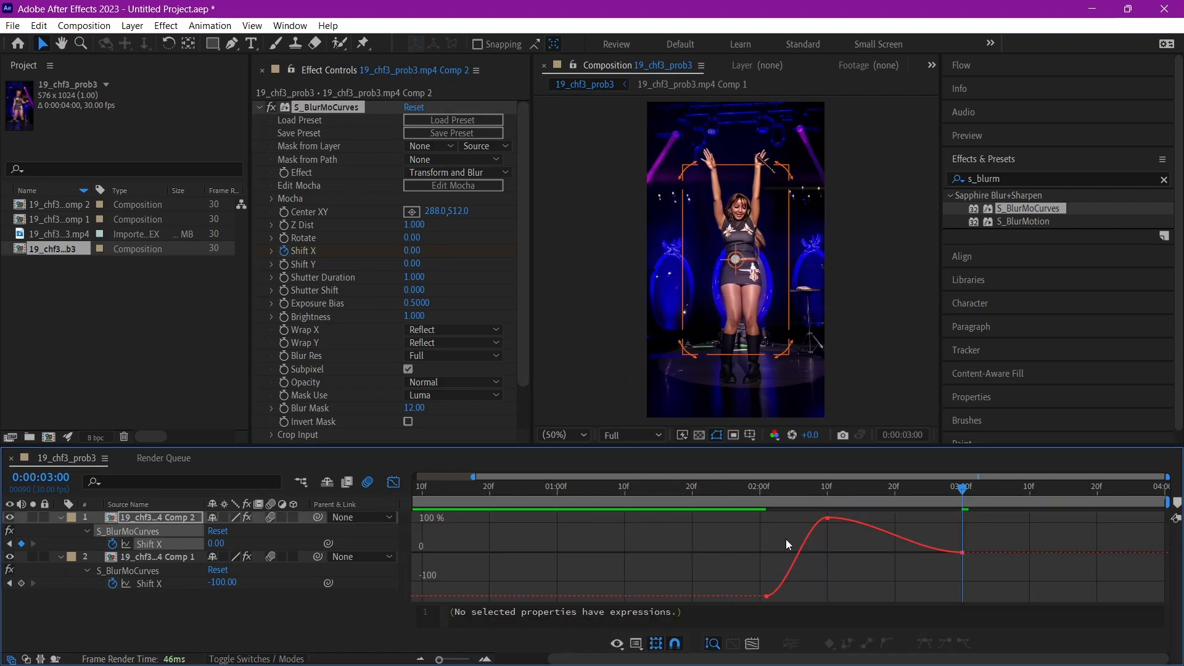
{"action": "left_click", "coordinate": [822, 521]}
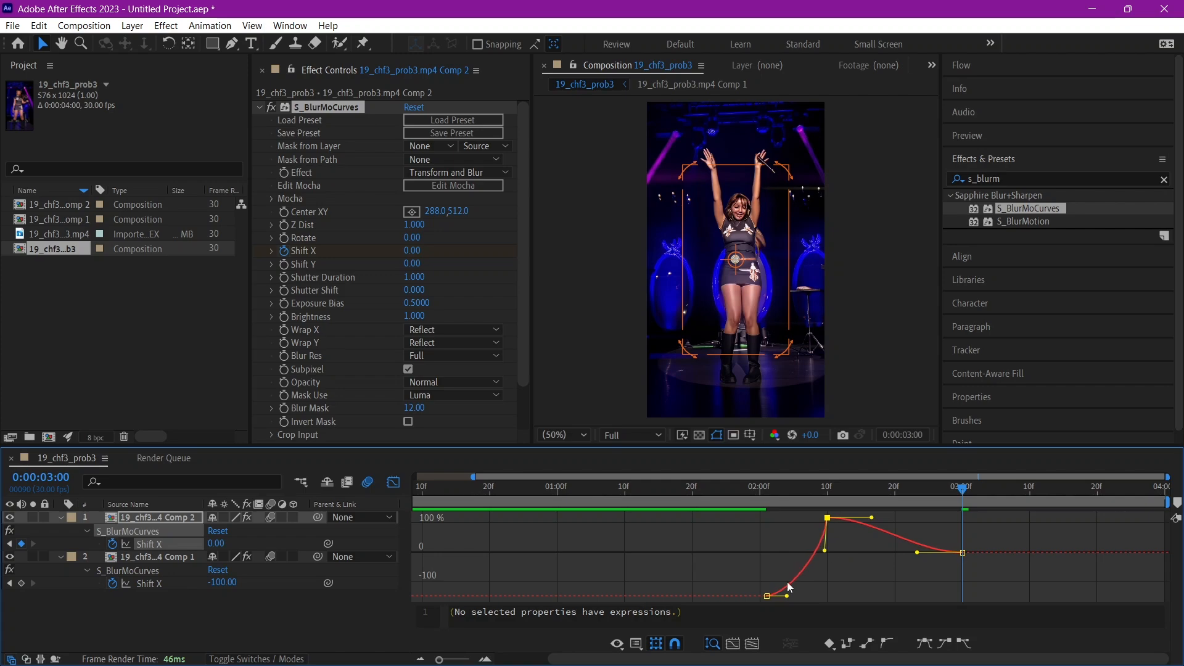
{"action": "left_click_drag", "start_coordinate": [786, 597], "coordinate": [811, 567]}
{"action": "left_click", "coordinate": [828, 519]}
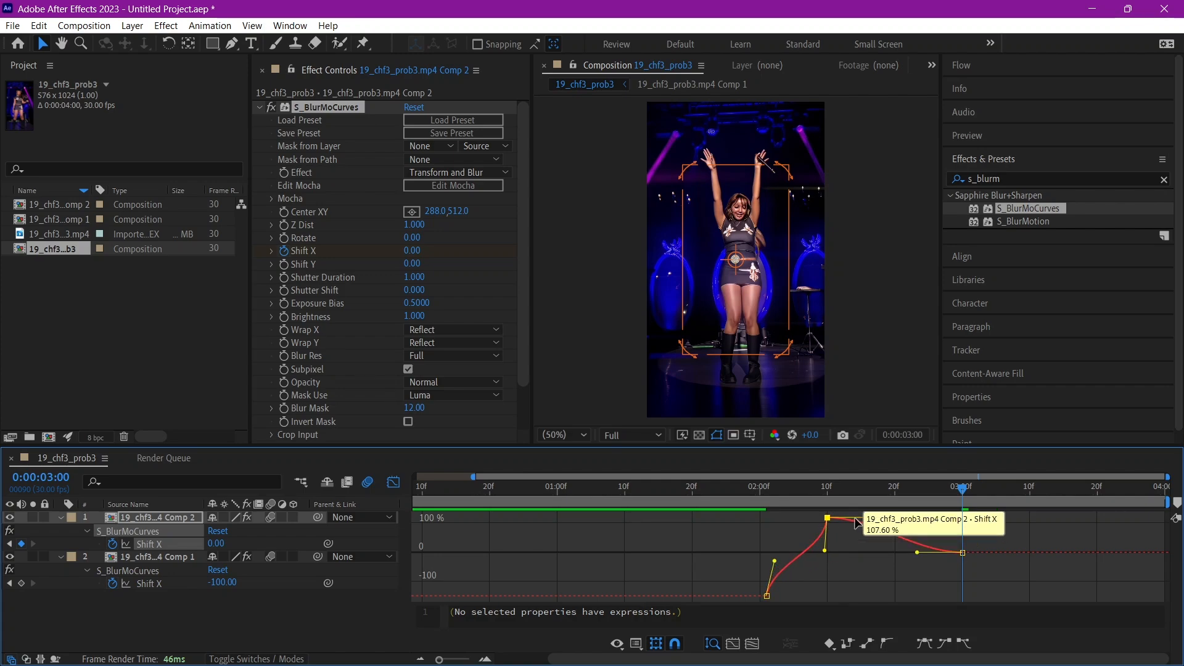
{"action": "left_click_drag", "start_coordinate": [828, 548], "coordinate": [839, 561]}
{"action": "left_click_drag", "start_coordinate": [917, 553], "coordinate": [843, 547]}
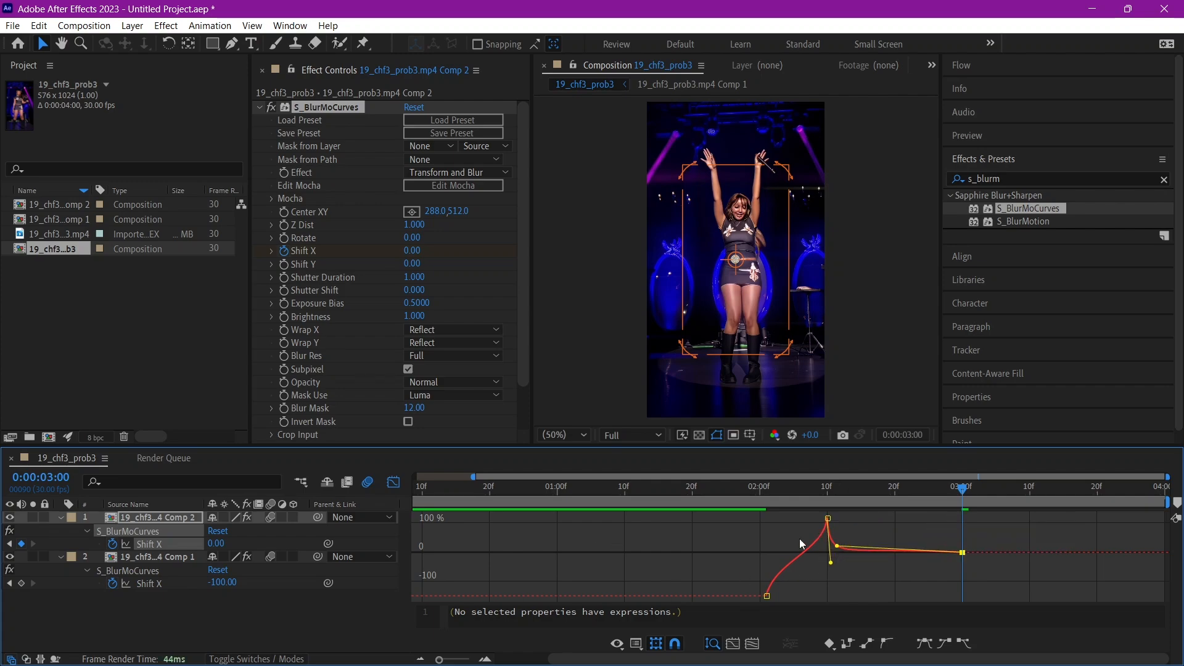
{"action": "left_click", "coordinate": [392, 482]}
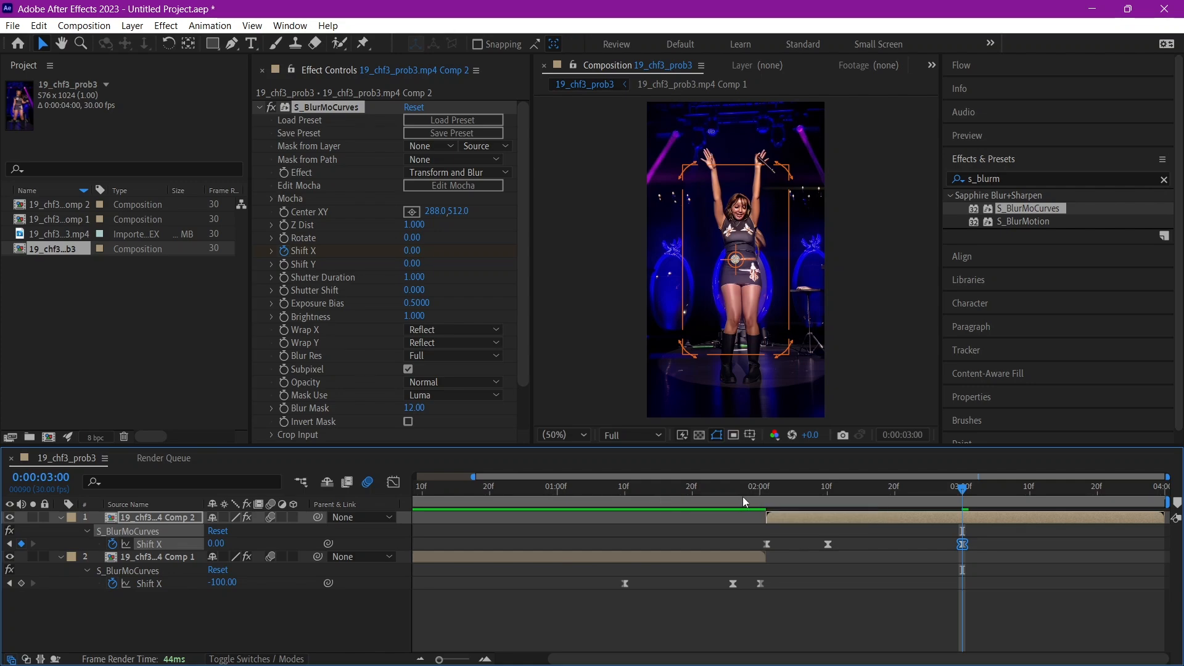
Play back the shift transition from 0:00:01:28 and again from 0:00:01:05
{"action": "left_click", "coordinate": [746, 494]}
{"action": "key", "text": "space"}
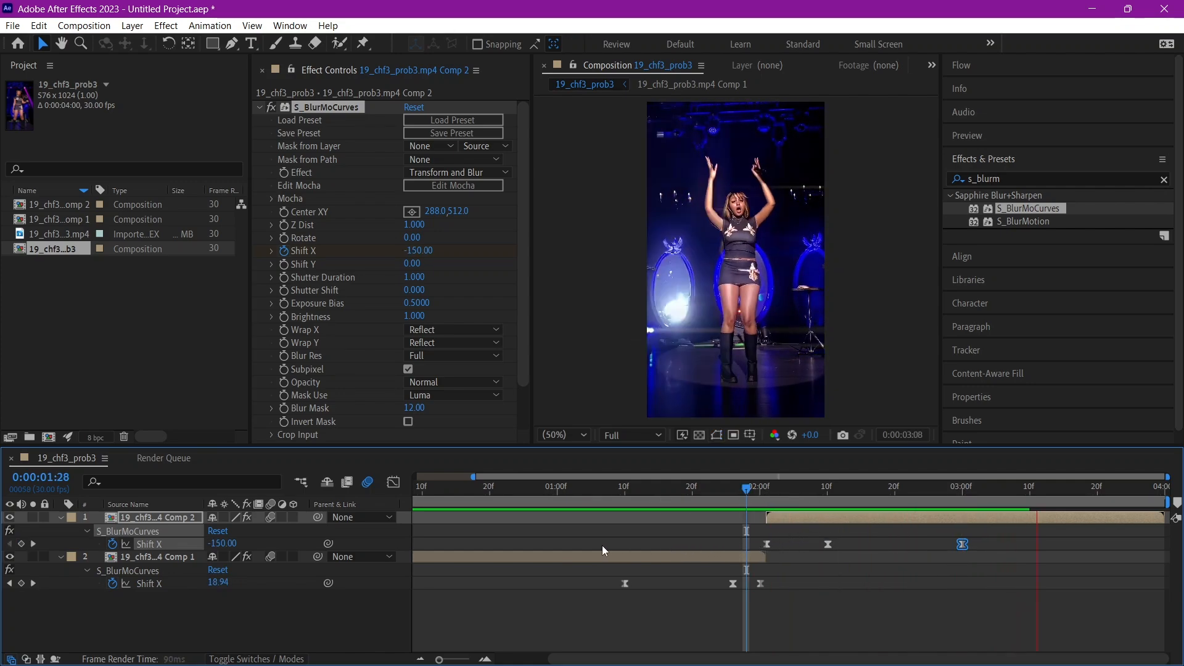
{"action": "left_click", "coordinate": [592, 497]}
{"action": "key", "text": "space"}
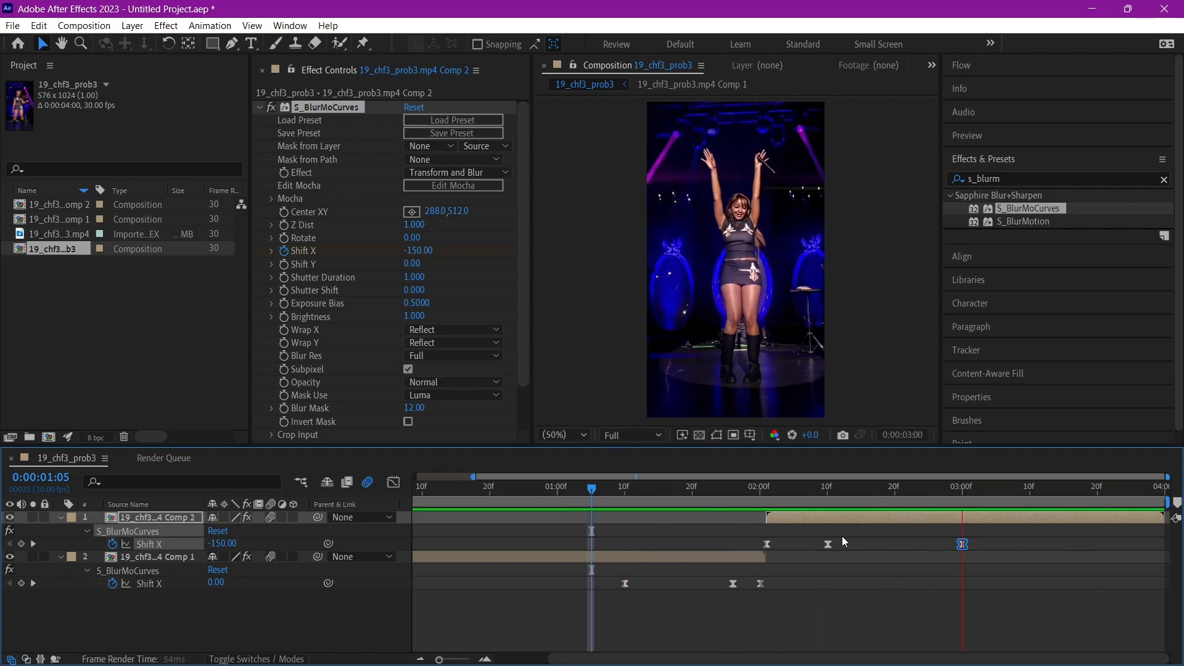
{"action": "key", "text": "space"}
Compress both layers' Shift X keyframes toward the cut, with Comp 1's starting at about 0:00:01:15 and Comp 2's ending at about 0:00:02:19
{"action": "left_click_drag", "start_coordinate": [571, 566], "coordinate": [811, 602]}
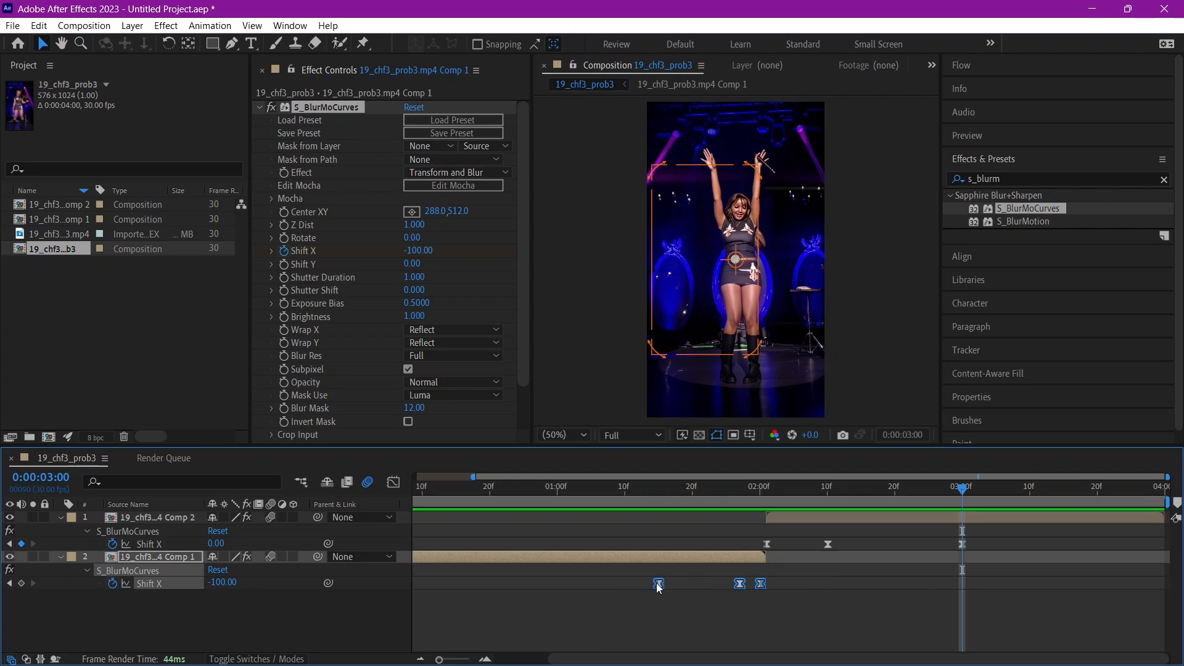
{"action": "left_click_drag", "start_coordinate": [749, 536], "coordinate": [980, 552]}
{"action": "left_click_drag", "start_coordinate": [905, 544], "coordinate": [894, 545]}
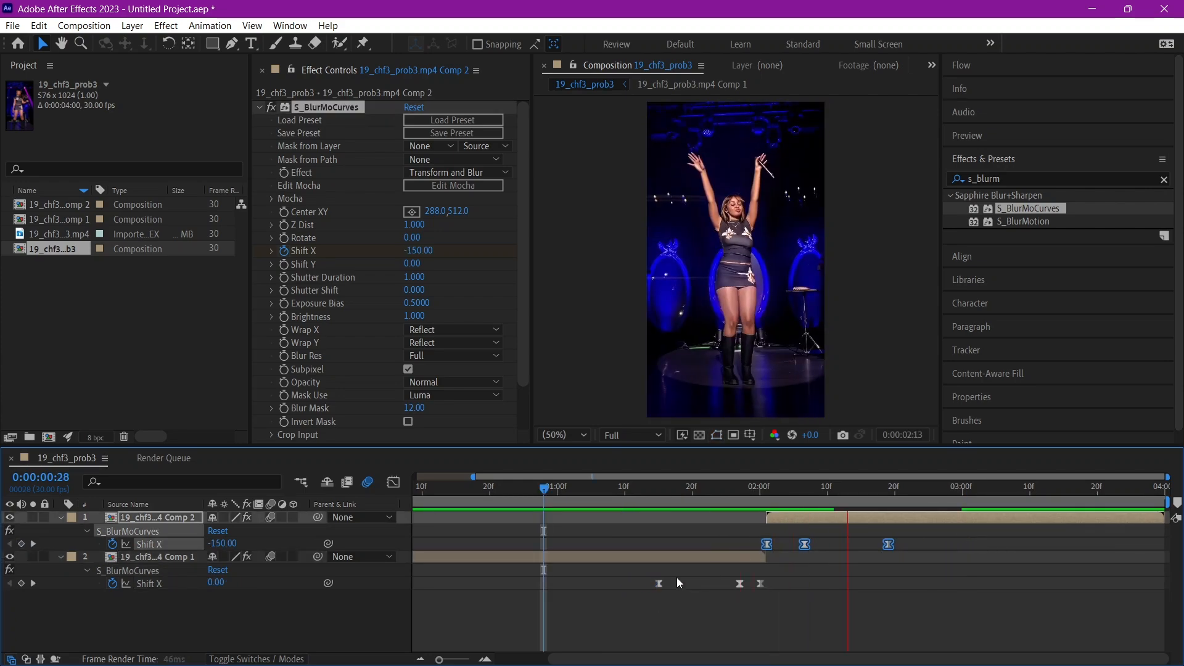
{"action": "left_click", "coordinate": [561, 491]}
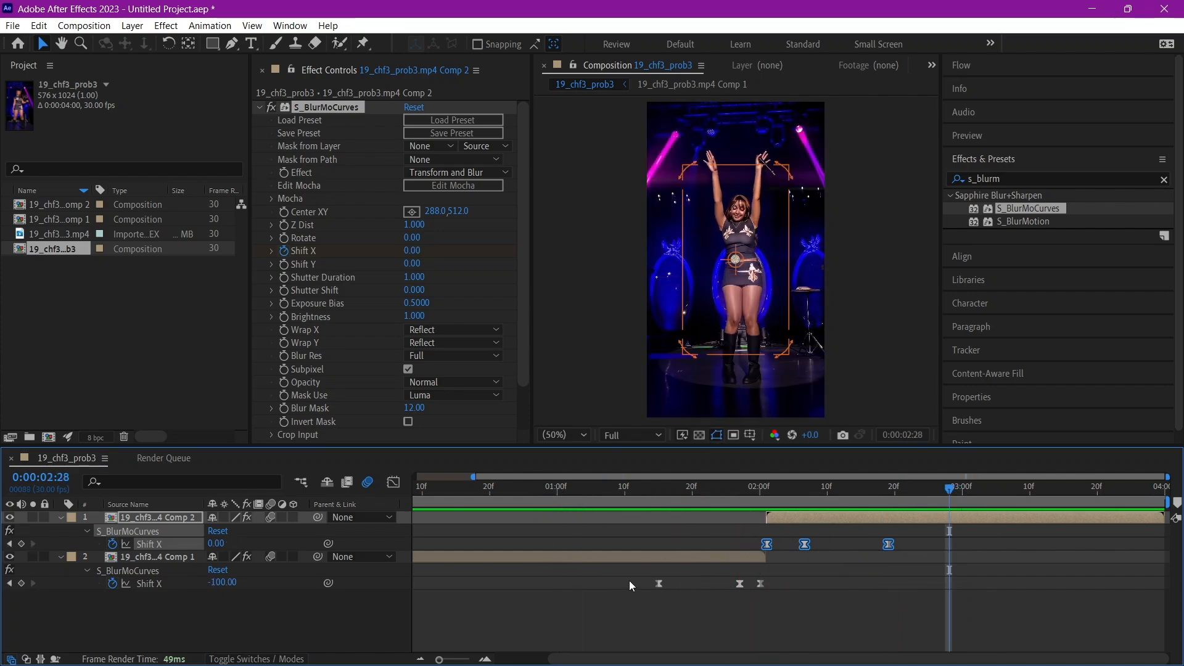
Shift the Comp 1 Shift X keyframes to end at 0:00:02:01 and move Comp 2's middle keyframe to about 0:00:02:05
{"action": "left_click_drag", "start_coordinate": [629, 578], "coordinate": [767, 584]}
{"action": "left_click_drag", "start_coordinate": [757, 531], "coordinate": [900, 551]}
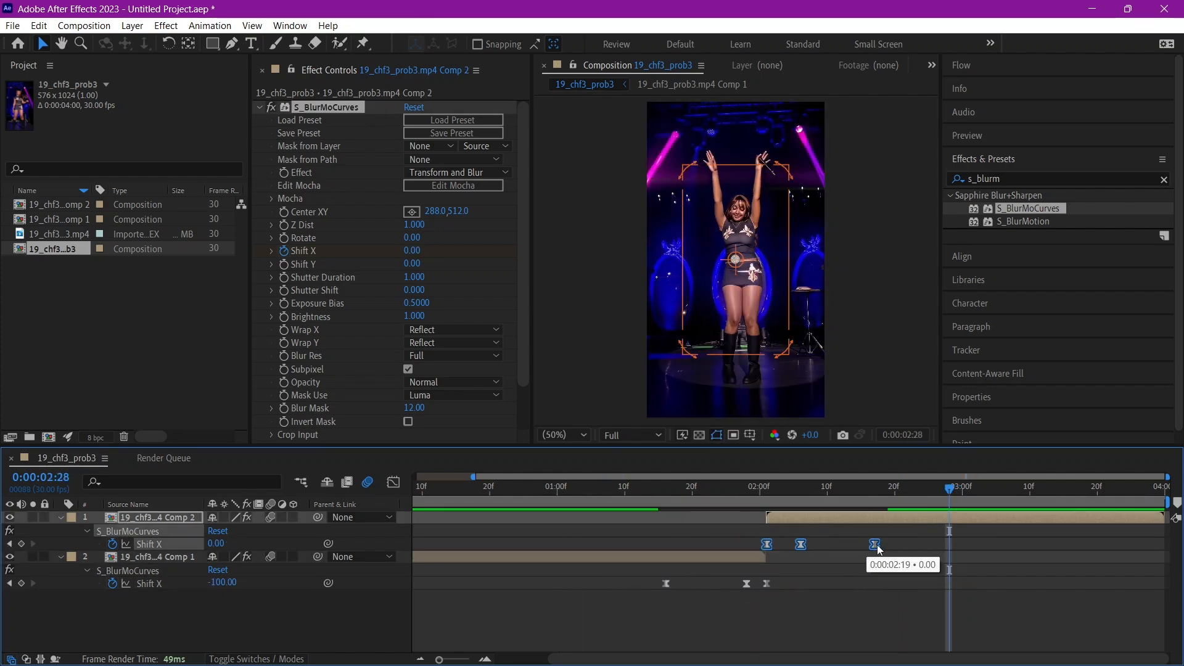
{"action": "left_click_drag", "start_coordinate": [805, 544], "coordinate": [794, 546]}
Preview the retimed transition repeatedly from just before the Comp 1 layer's first Shift X keyframe
{"action": "left_click", "coordinate": [592, 489]}
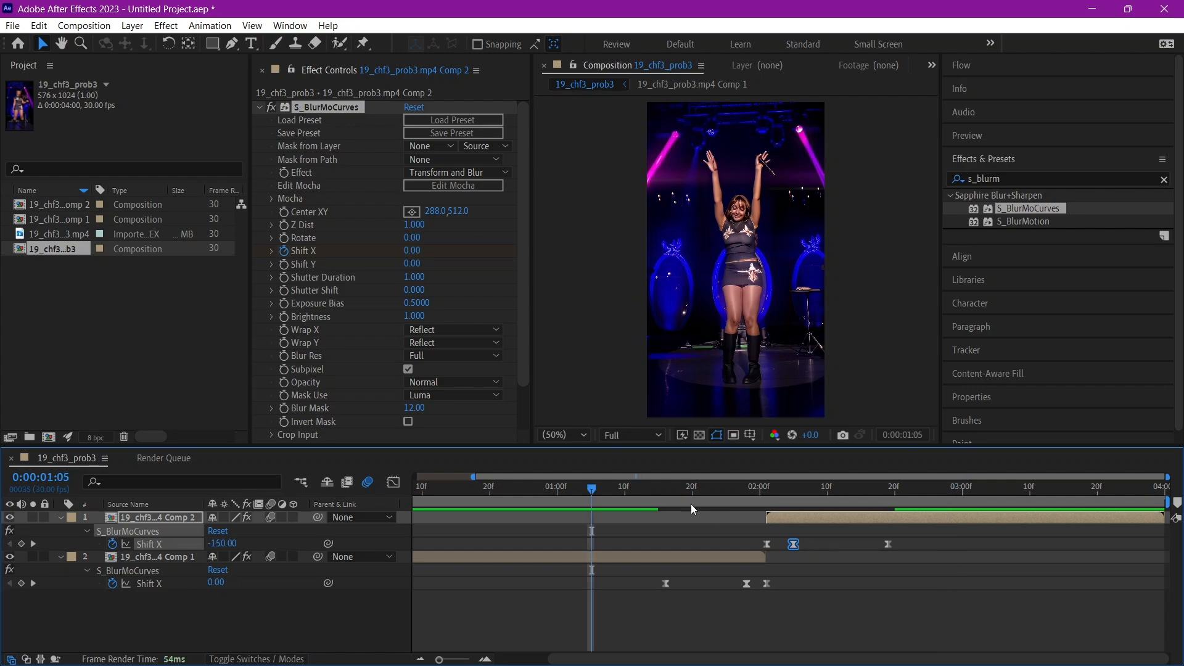
{"action": "key", "text": "space"}
{"action": "key", "text": "space"}
{"action": "key", "text": "space"}
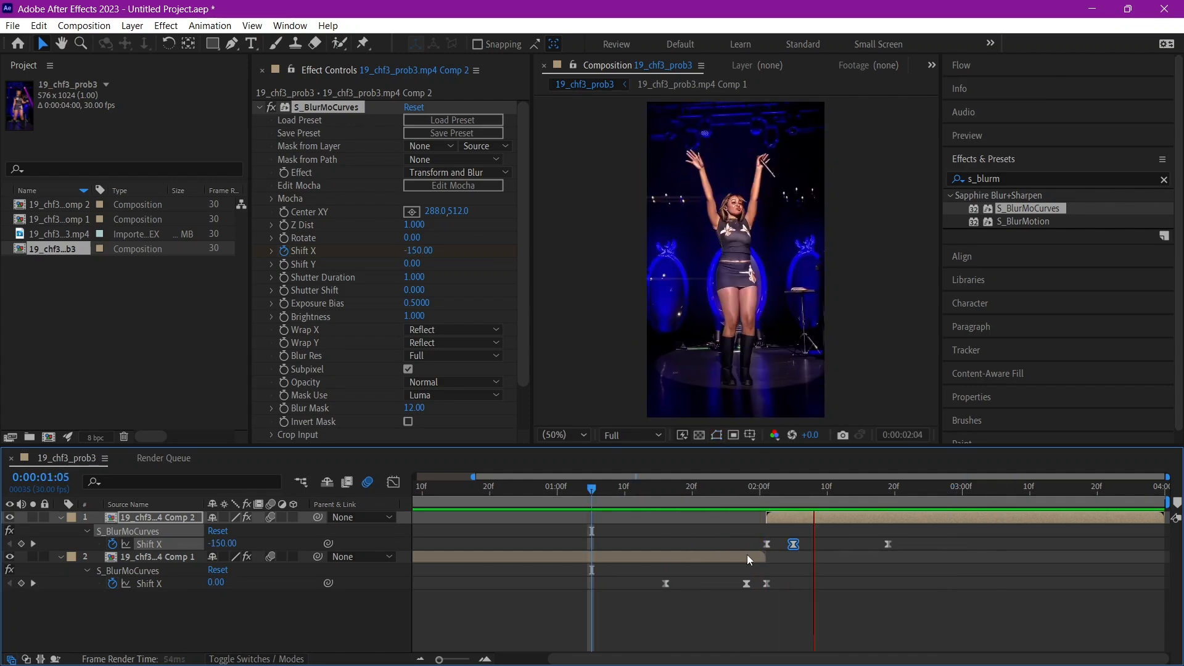
{"action": "key", "text": "space"}
{"action": "left_click", "coordinate": [585, 489]}
{"action": "key", "text": "space"}
{"action": "key", "text": "space"}
{"action": "left_click", "coordinate": [619, 488]}
Retime the Shift X keyframes so Comp 1's start at about 0:00:01:17 and Comp 2's end at about 0:00:02:20, and replay the transition
{"action": "left_click_drag", "start_coordinate": [779, 593], "coordinate": [896, 536]}
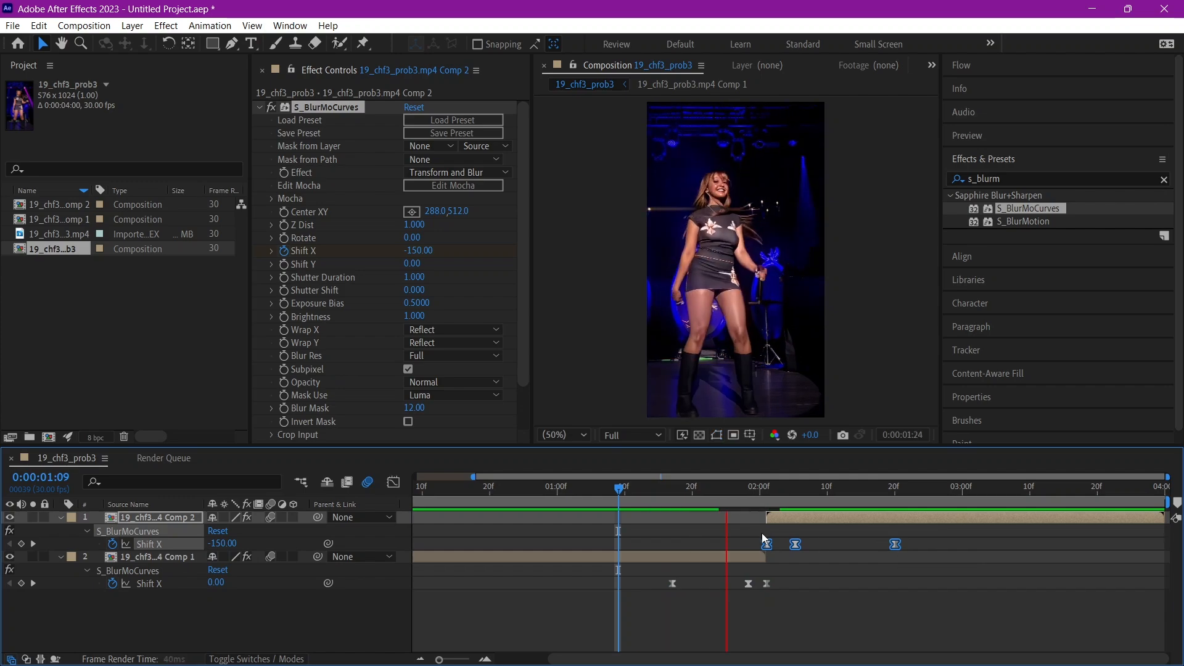
{"action": "key", "text": "space"}
{"action": "left_click", "coordinate": [693, 488]}
{"action": "key", "text": "space"}
{"action": "key", "text": "space"}
{"action": "left_click", "coordinate": [645, 488]}
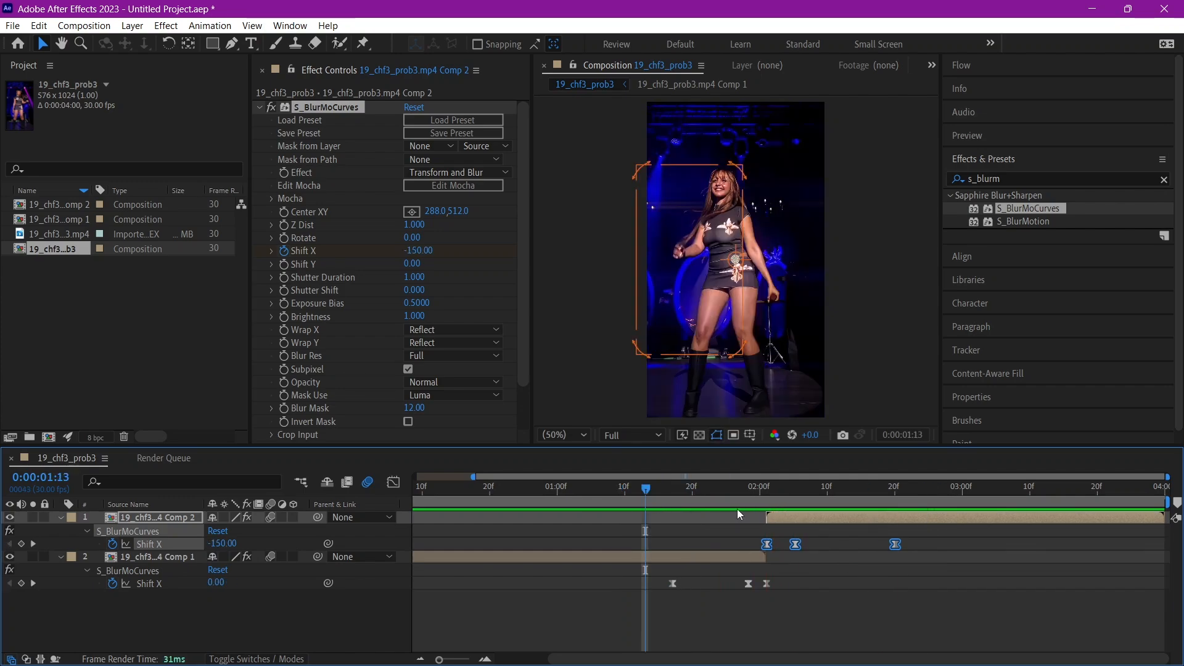
Search the effects for "dire" and try to apply BCC Directional Blur to the Comp 1 layer
{"action": "left_click", "coordinate": [732, 494]}
{"action": "left_click", "coordinate": [743, 557]}
{"action": "left_click", "coordinate": [1012, 179]}
{"action": "type", "text": "dire"}
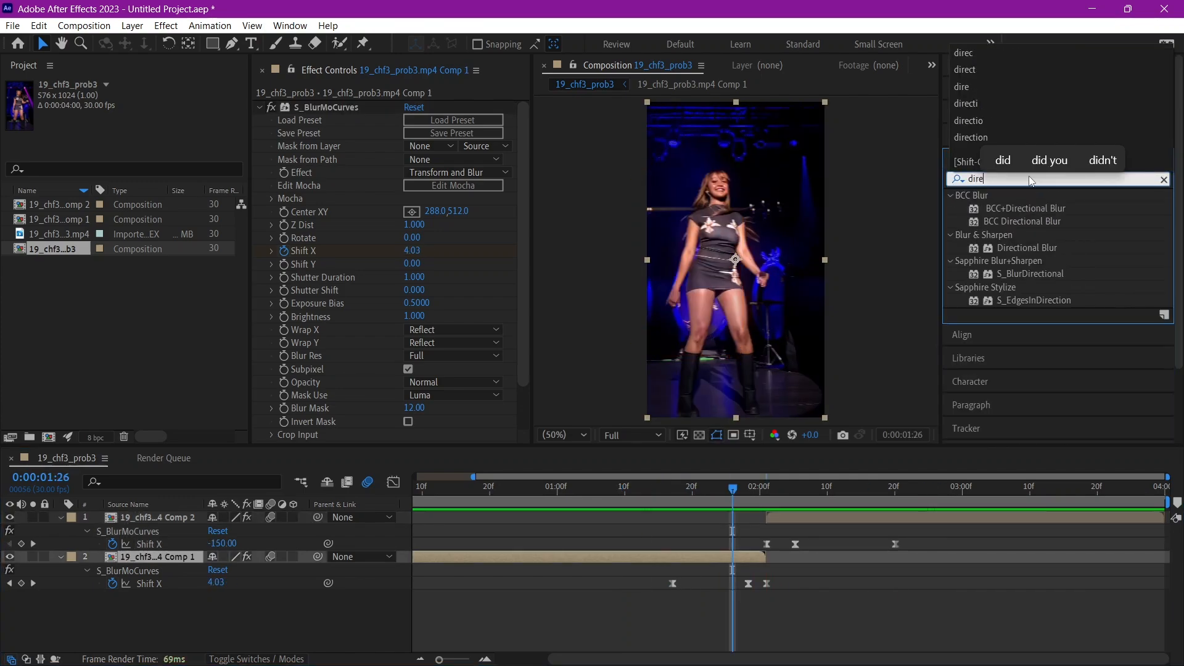
{"action": "left_click_drag", "start_coordinate": [1029, 222], "coordinate": [742, 557]}
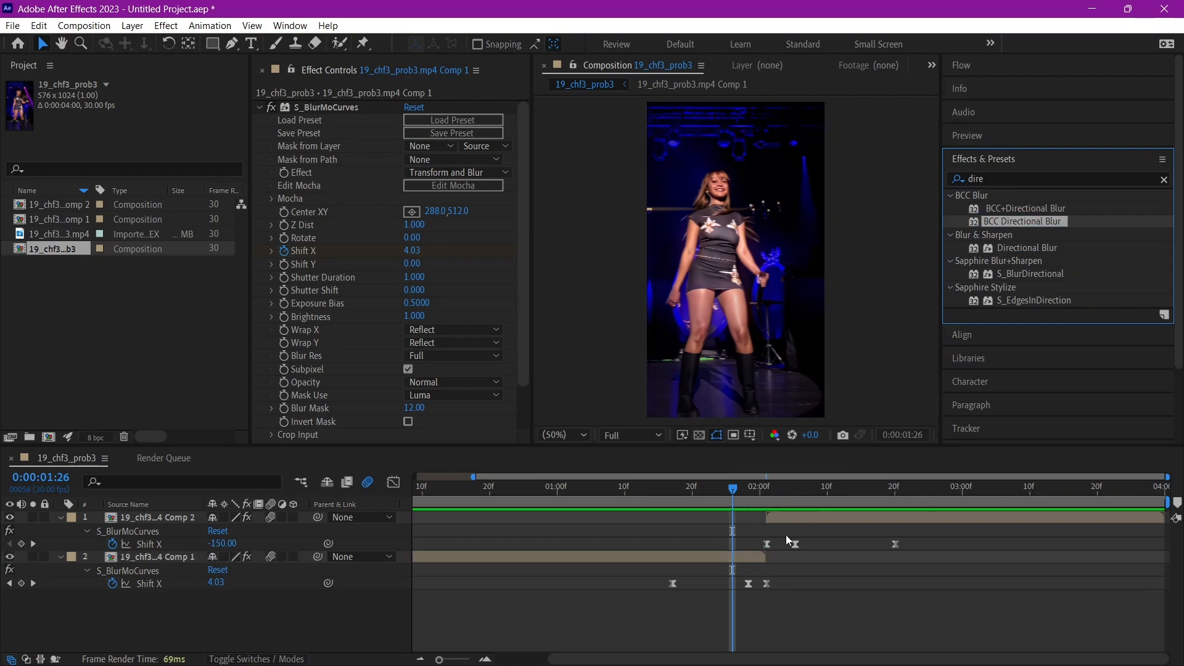
{"action": "left_click", "coordinate": [797, 543]}
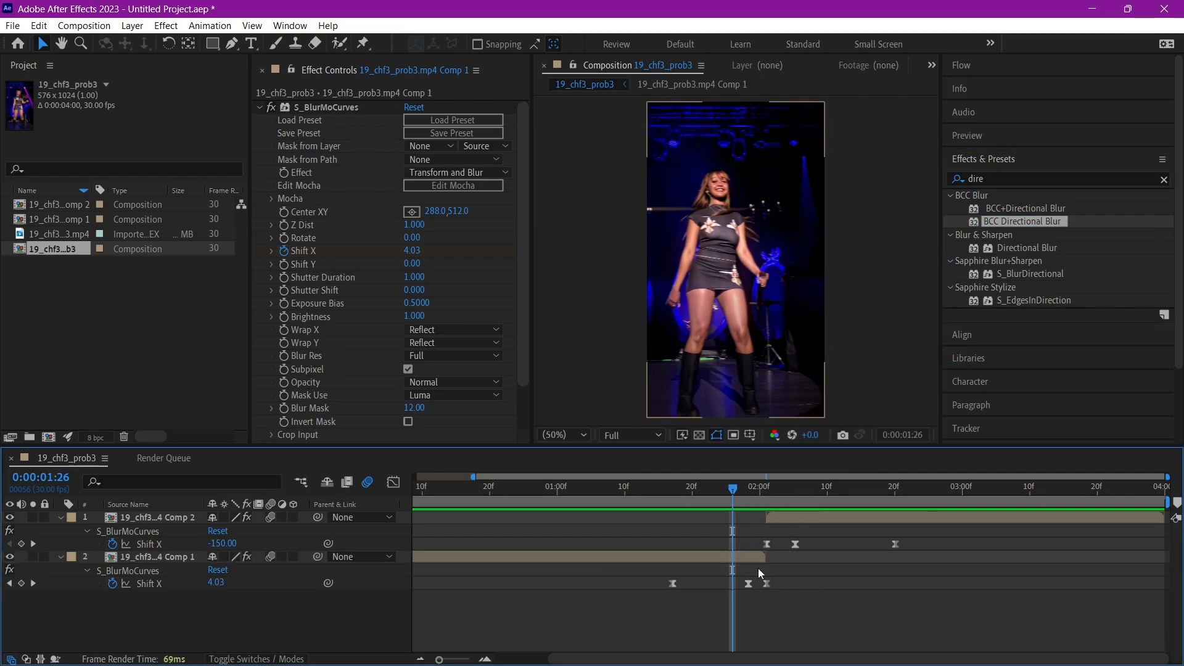
Add an adjustment layer above both clips, split it at 0:00:01:26 and delete the part after the split
{"action": "key", "text": "ctrl+alt+y"}
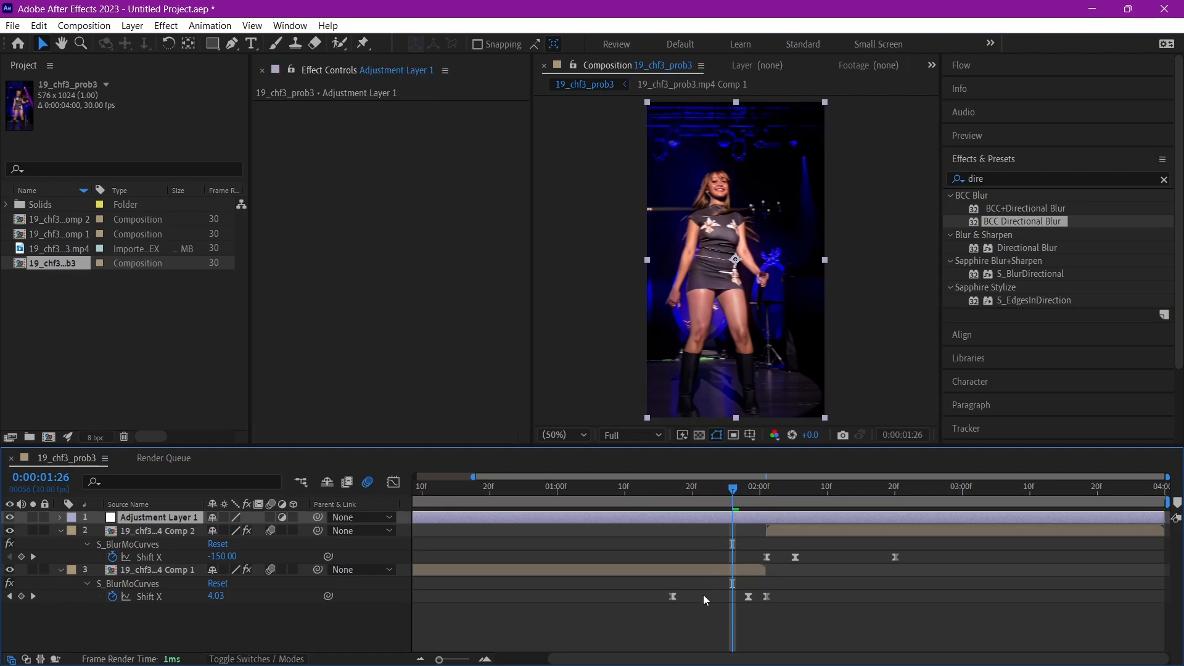
{"action": "key", "text": "ctrl+shift+d"}
{"action": "key", "text": "Delete"}
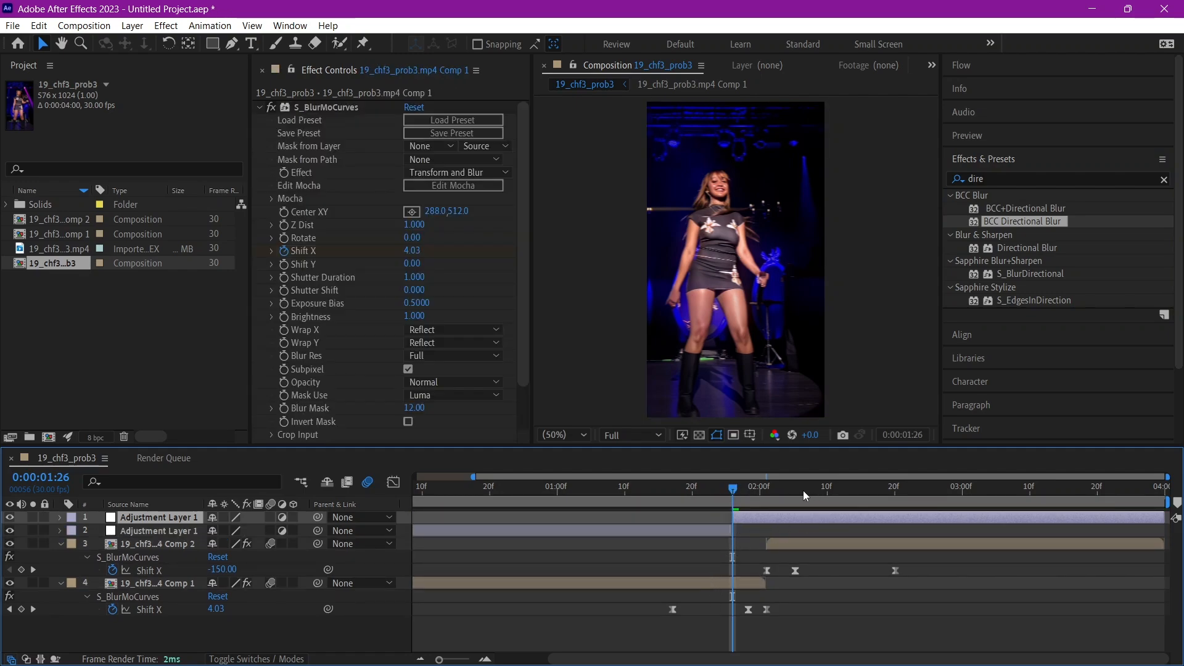
Move the adjustment layer to end at about 0:00:02:10 and cut away its part before 0:00:01:22
{"action": "left_click", "coordinate": [801, 490]}
{"action": "left_click_drag", "start_coordinate": [808, 491], "coordinate": [815, 492]}
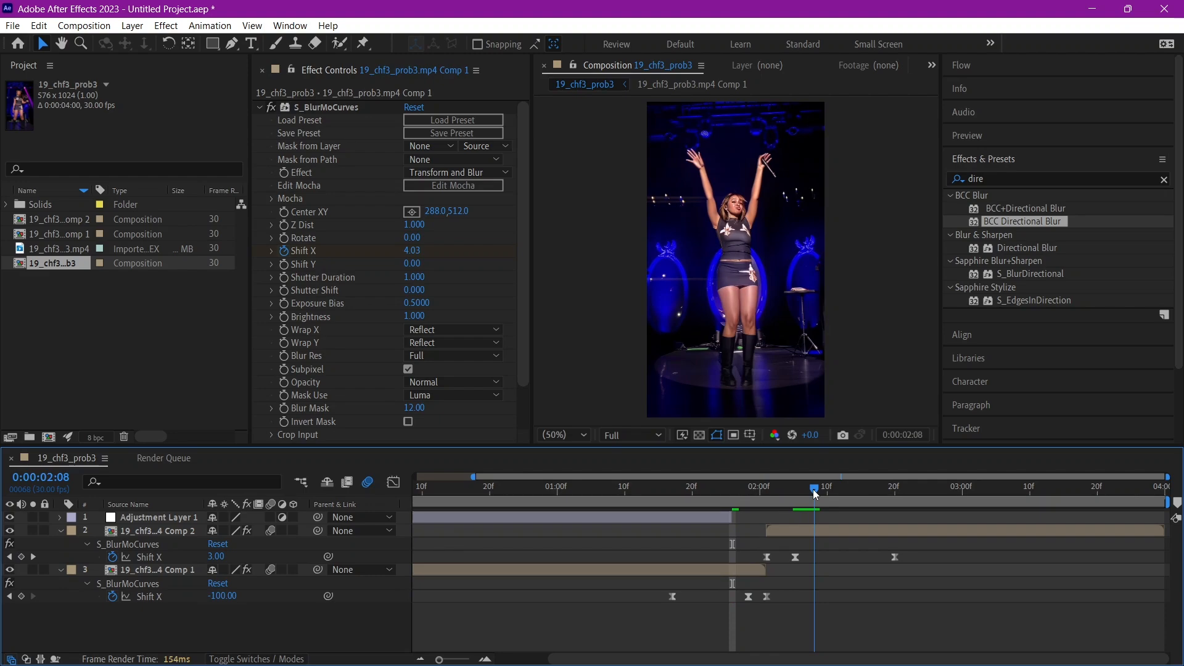
{"action": "left_click_drag", "start_coordinate": [702, 515], "coordinate": [797, 508]}
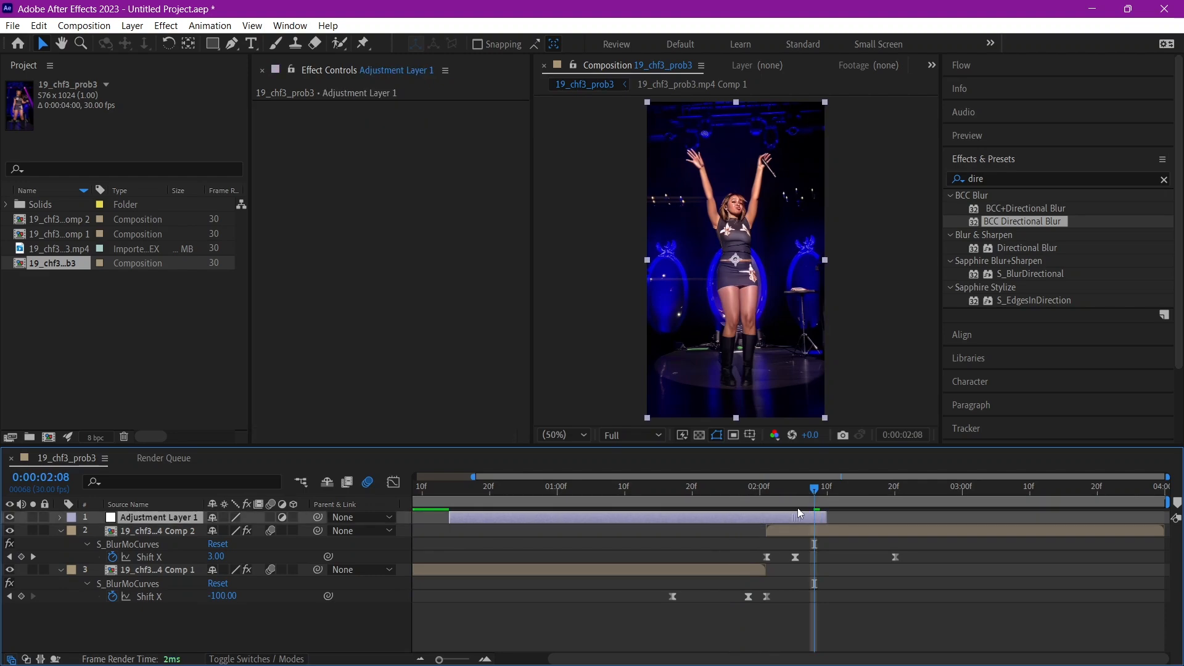
{"action": "left_click_drag", "start_coordinate": [692, 491], "coordinate": [707, 489]}
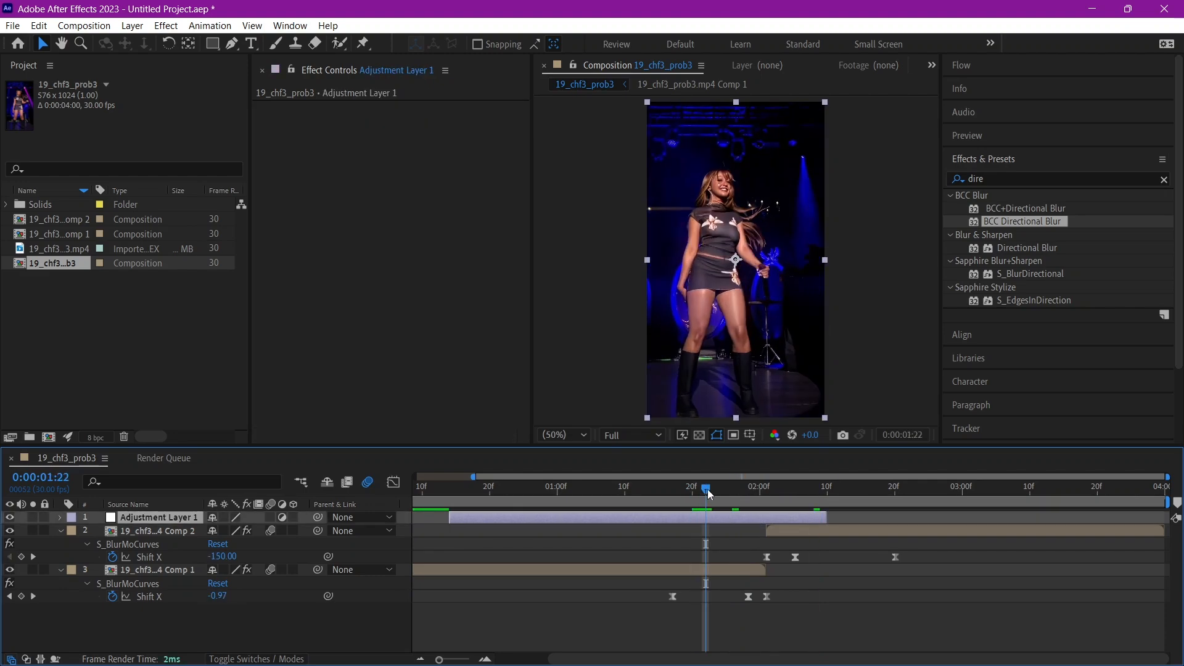
{"action": "key", "text": "ctrl+shift+d"}
{"action": "left_click", "coordinate": [691, 530]}
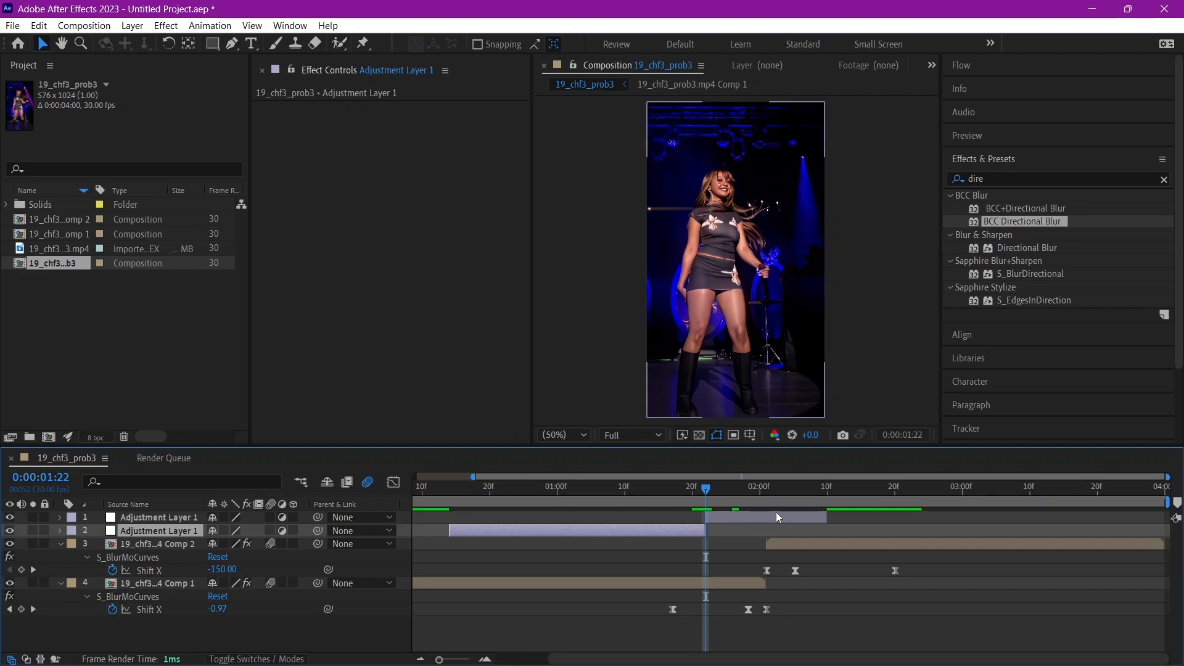
{"action": "key", "text": "Delete"}
Adjust the adjustment layer's ends so it spans the cut from 0:00:01:25 to about 0:00:02:08
{"action": "left_click_drag", "start_coordinate": [709, 514], "coordinate": [718, 515]}
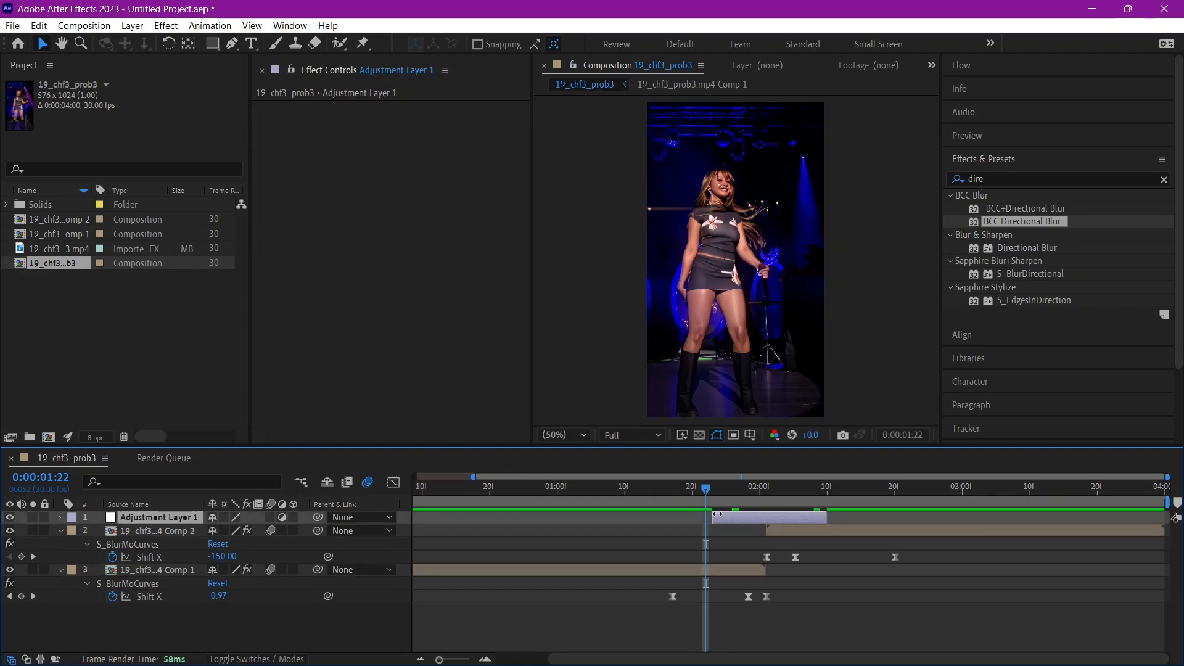
{"action": "left_click_drag", "start_coordinate": [816, 519], "coordinate": [776, 516]}
{"action": "left_click_drag", "start_coordinate": [711, 489], "coordinate": [739, 483]}
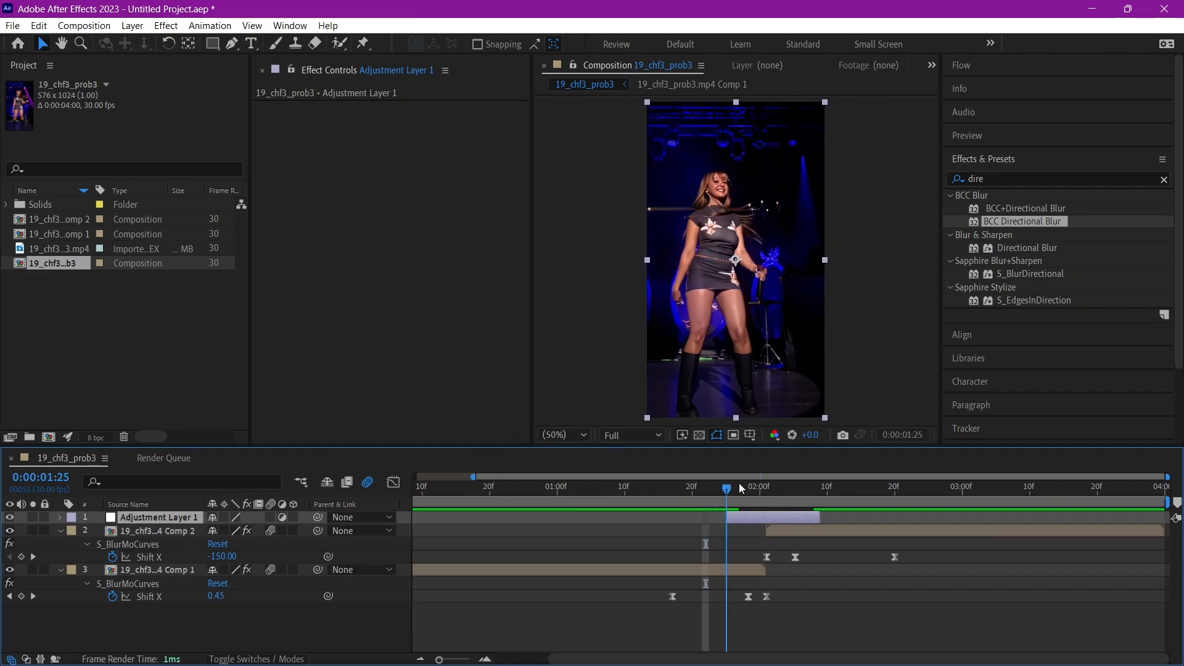
Apply BCC Directional Blur to the adjustment layer and keyframe its Blur Amount at 0 on the layer's first frame, 0:00:01:25
{"action": "left_click_drag", "start_coordinate": [995, 222], "coordinate": [757, 516]}
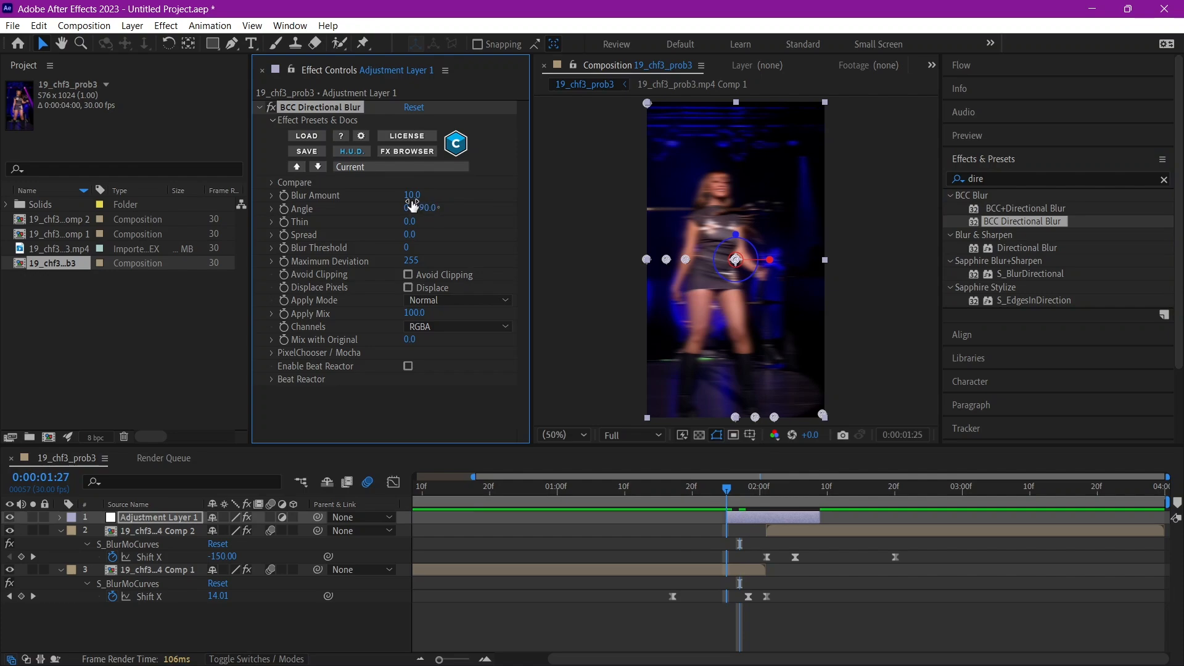
{"action": "key", "text": "Page_Up"}
{"action": "key", "text": "Page_Up"}
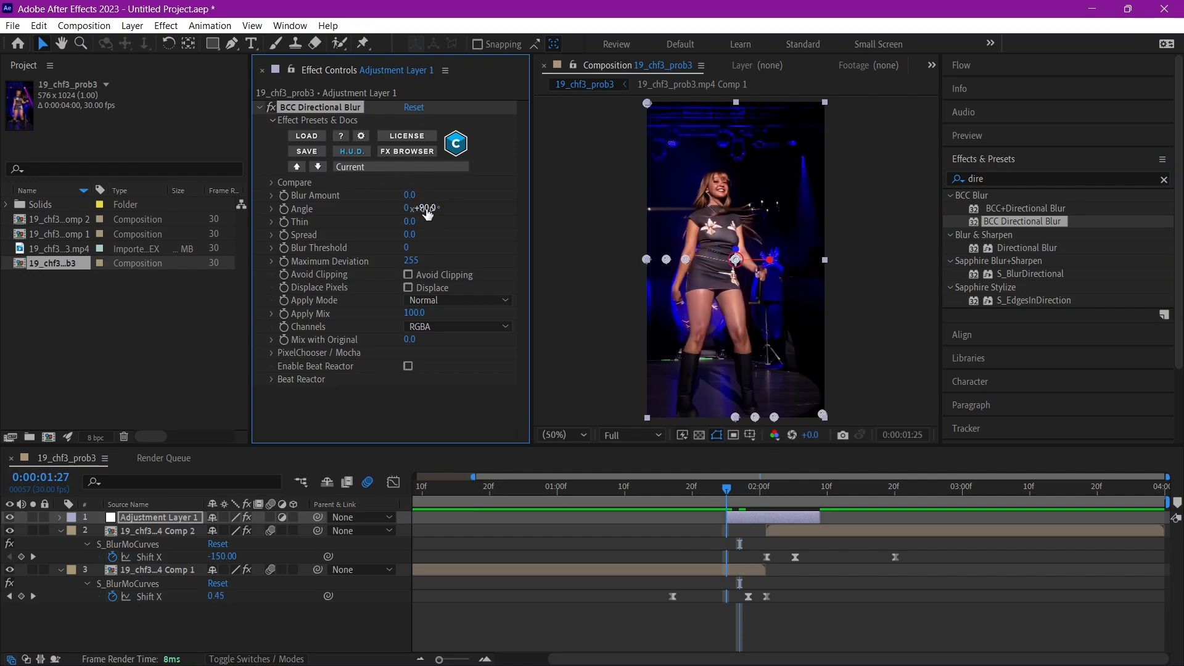
{"action": "left_click", "coordinate": [284, 196]}
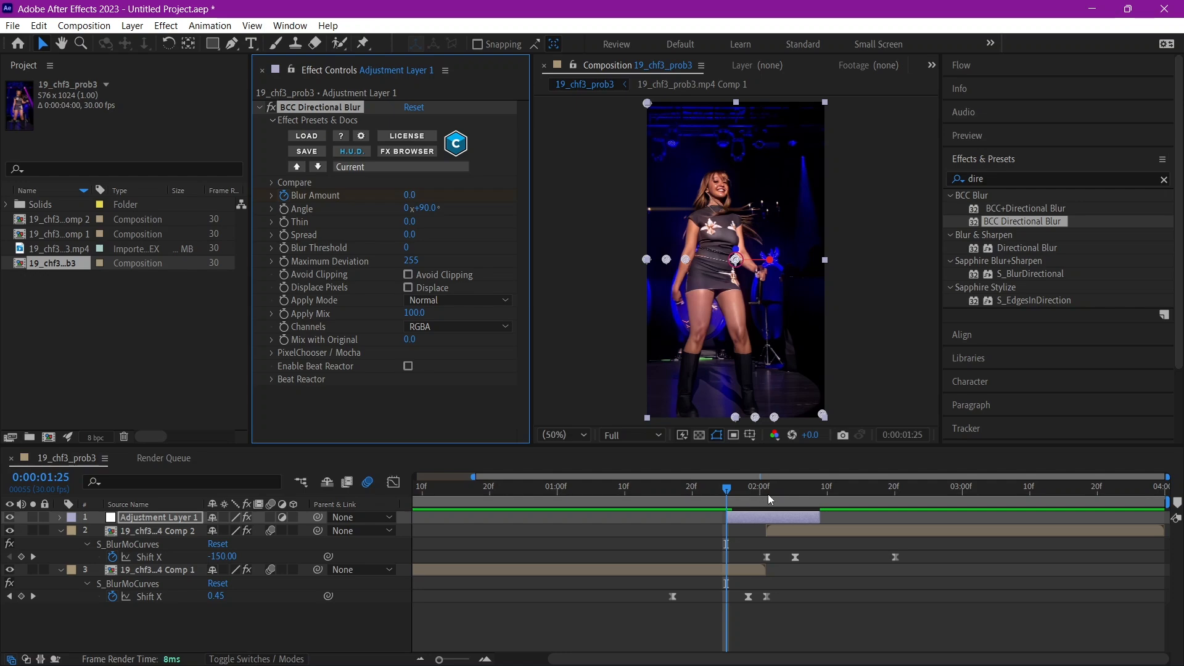
Keyframe the adjustment layer's Blur Amount at 122 on the clip cut, 0:00:02:01
{"action": "left_click", "coordinate": [768, 494]}
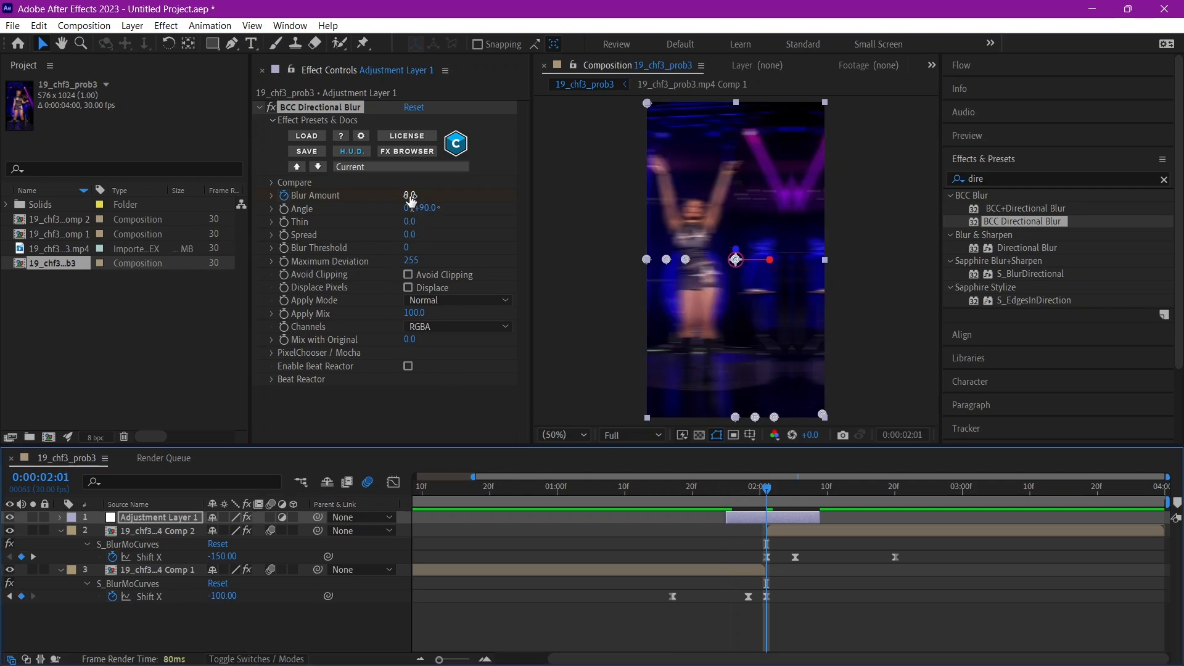
{"action": "left_click_drag", "start_coordinate": [410, 196], "coordinate": [482, 176]}
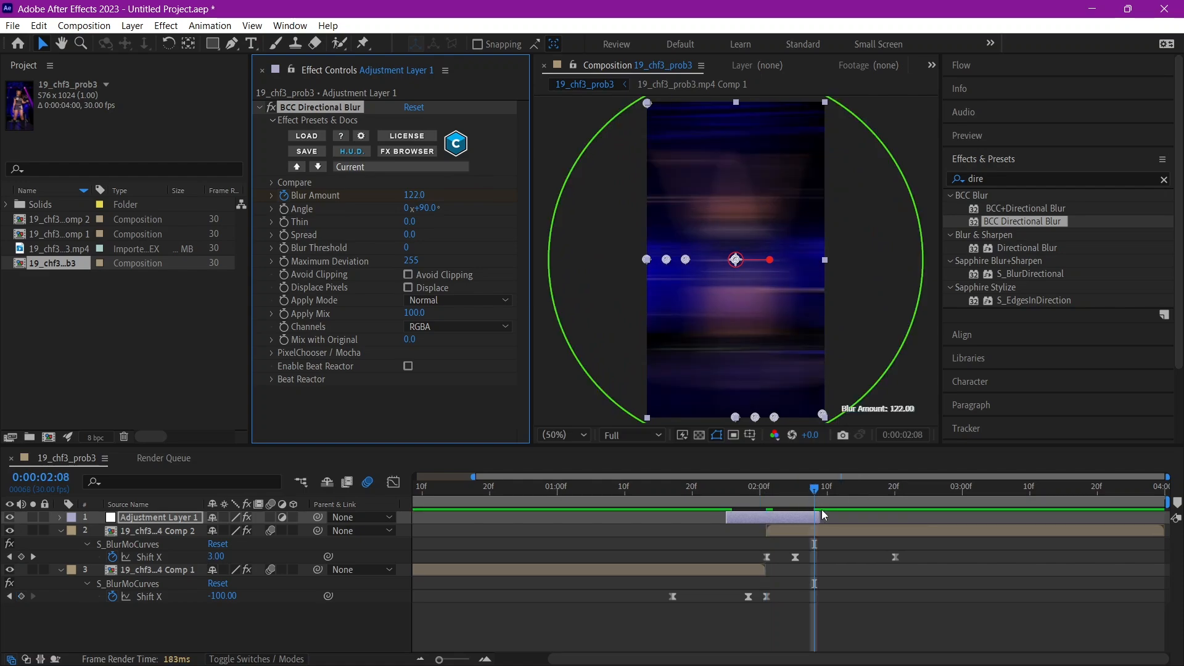
Trim the adjustment layer's end to 0:00:02:08 and keyframe its Blur Amount at 0 there
{"action": "left_click", "coordinate": [816, 509]}
{"action": "left_click_drag", "start_coordinate": [819, 514], "coordinate": [814, 513]}
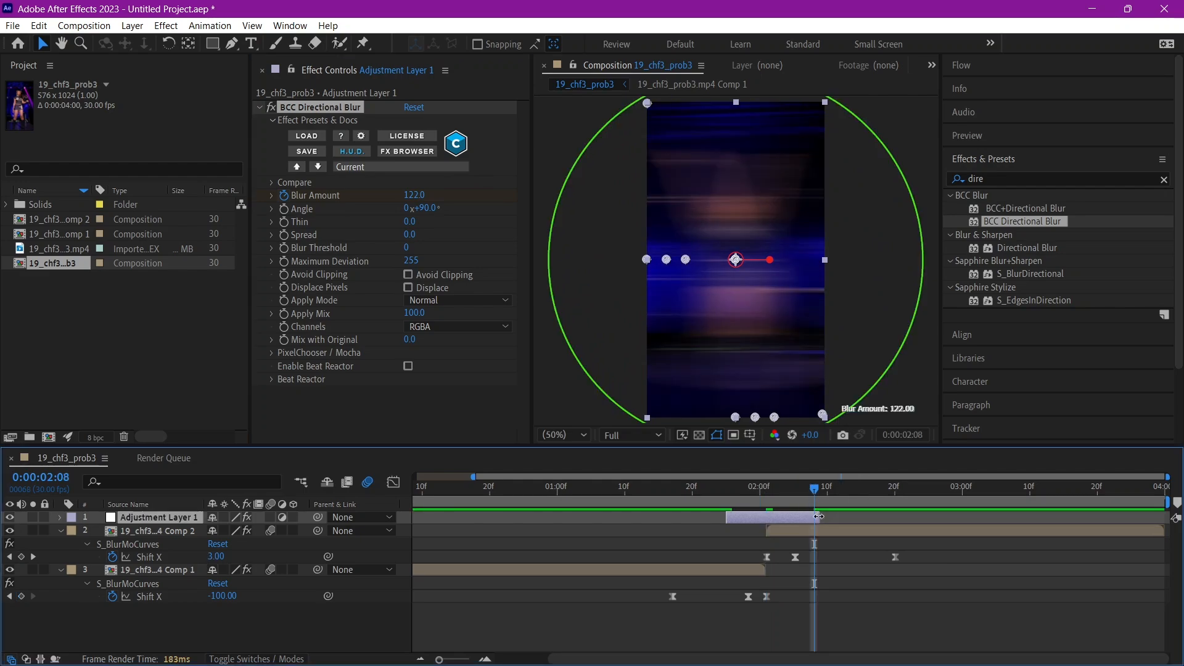
{"action": "left_click", "coordinate": [418, 196]}
{"action": "type", "text": "0"}
{"action": "key", "text": "Return"}
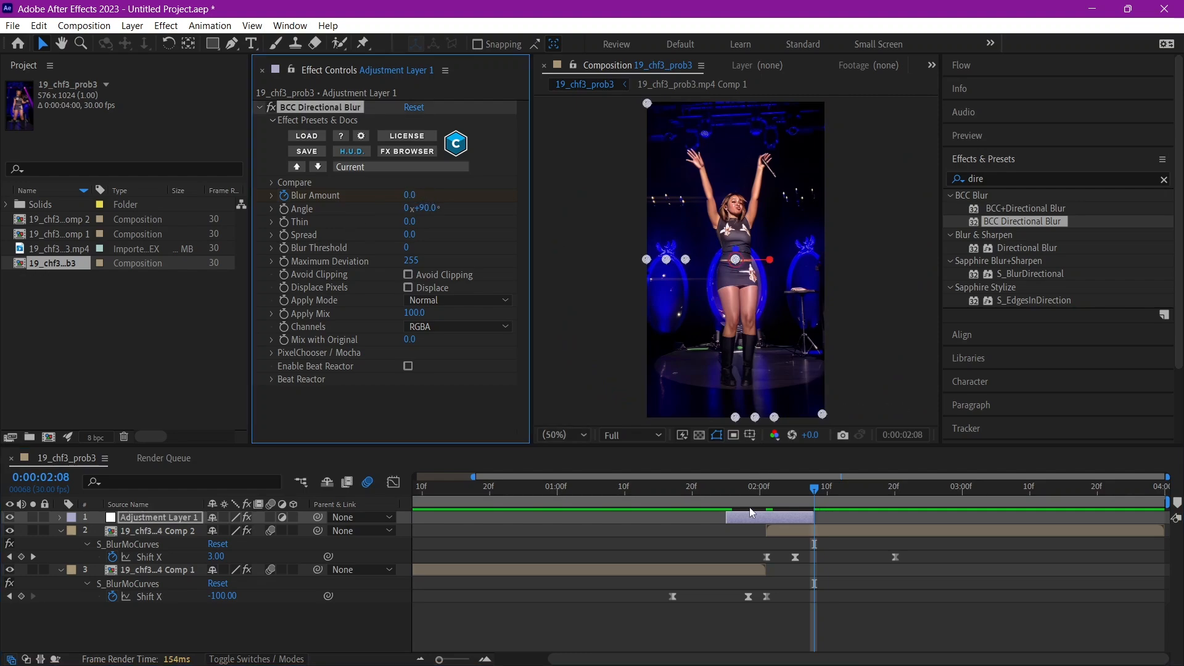
Reveal the adjustment layer's Blur Amount keyframes and apply Easy Ease to all three
{"action": "key", "text": "u"}
{"action": "left_click_drag", "start_coordinate": [697, 532], "coordinate": [844, 546]}
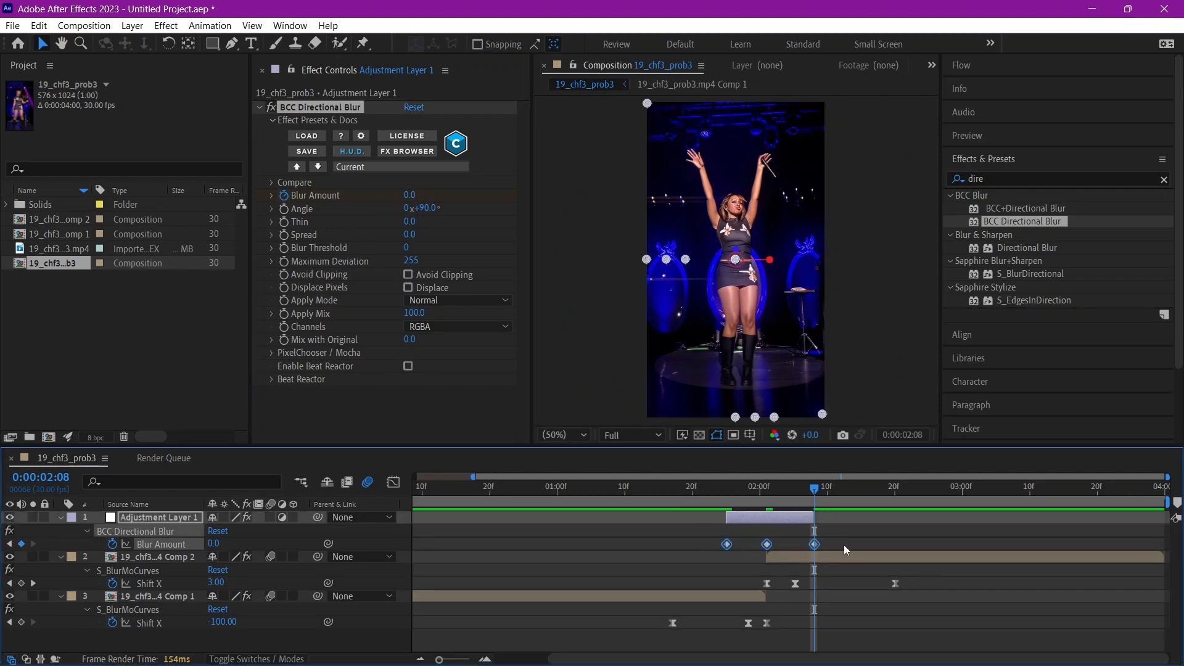
{"action": "key", "text": "F9"}
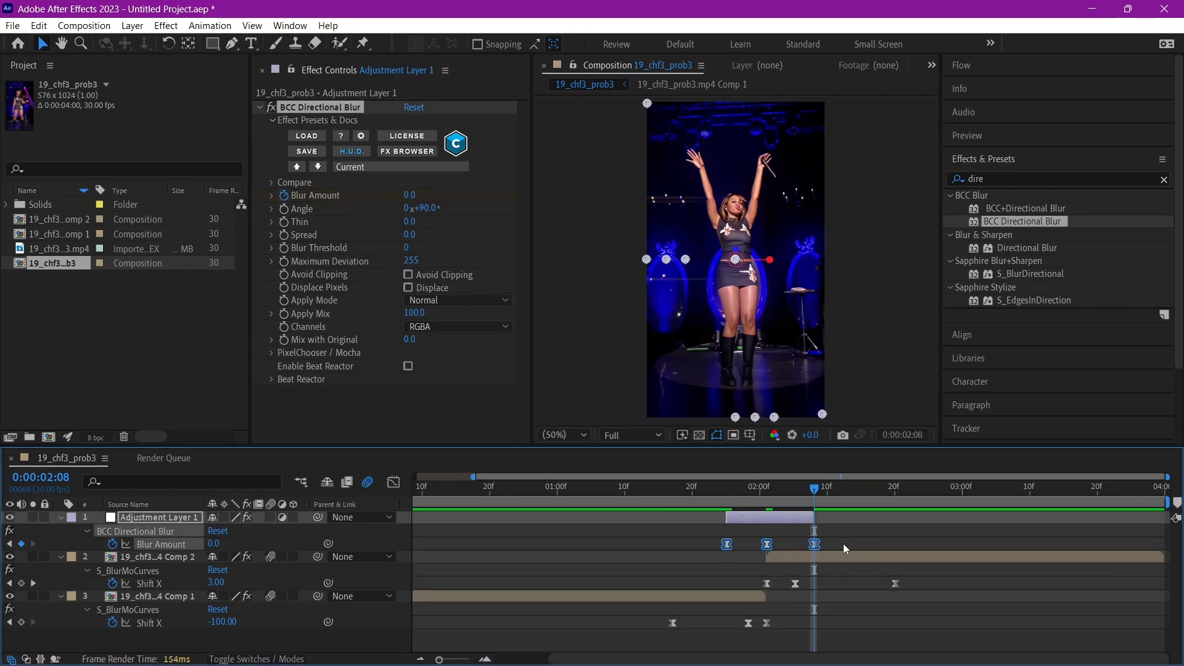
Lengthen the Blur Amount curve's influence handles on both sides of the peak and at the first and last keyframes in the graph editor
{"action": "left_click", "coordinate": [394, 482]}
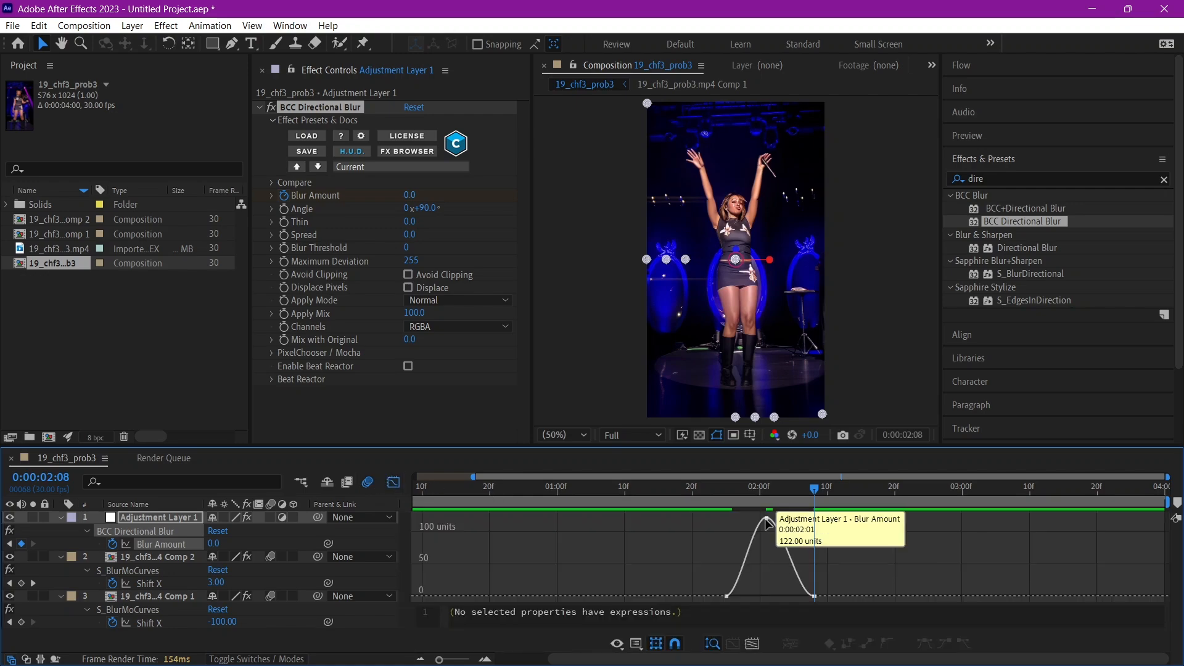
{"action": "left_click", "coordinate": [764, 521]}
{"action": "left_click_drag", "start_coordinate": [753, 517], "coordinate": [821, 521]}
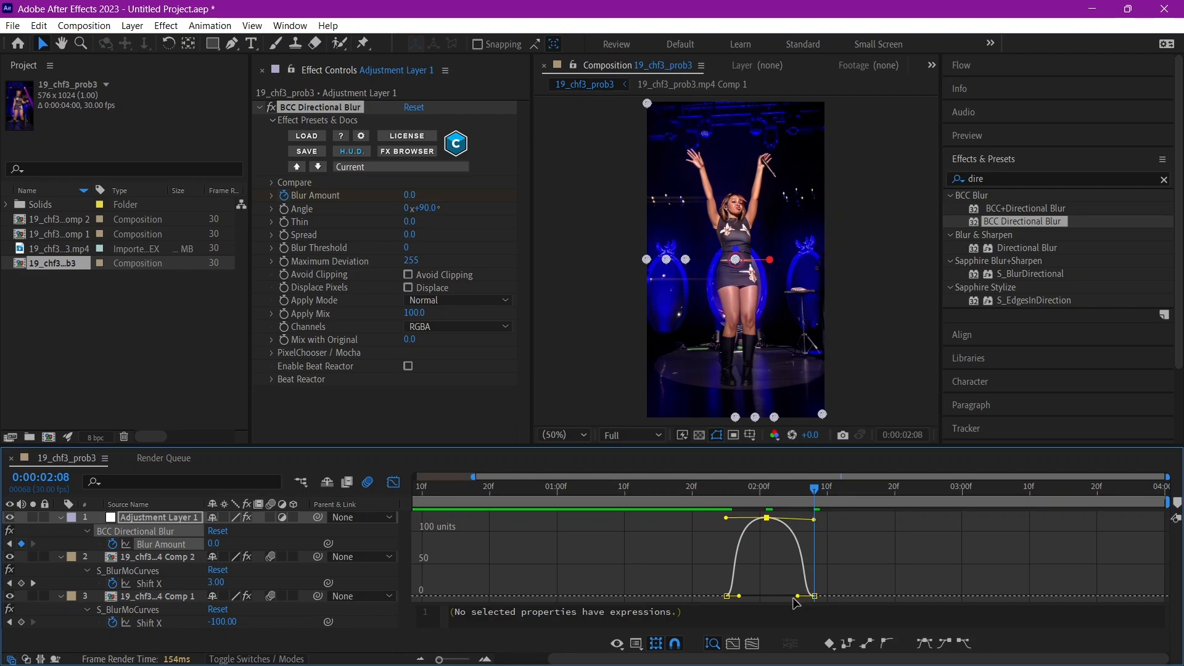
{"action": "left_click_drag", "start_coordinate": [797, 597], "coordinate": [780, 595]}
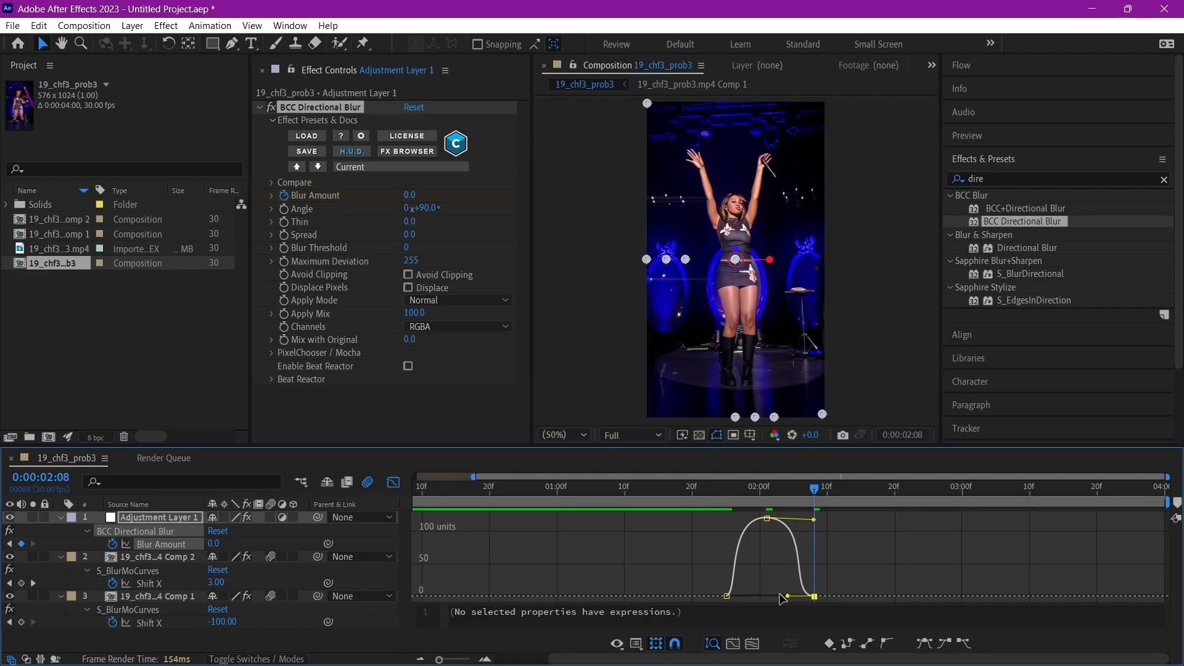
{"action": "left_click", "coordinate": [728, 596]}
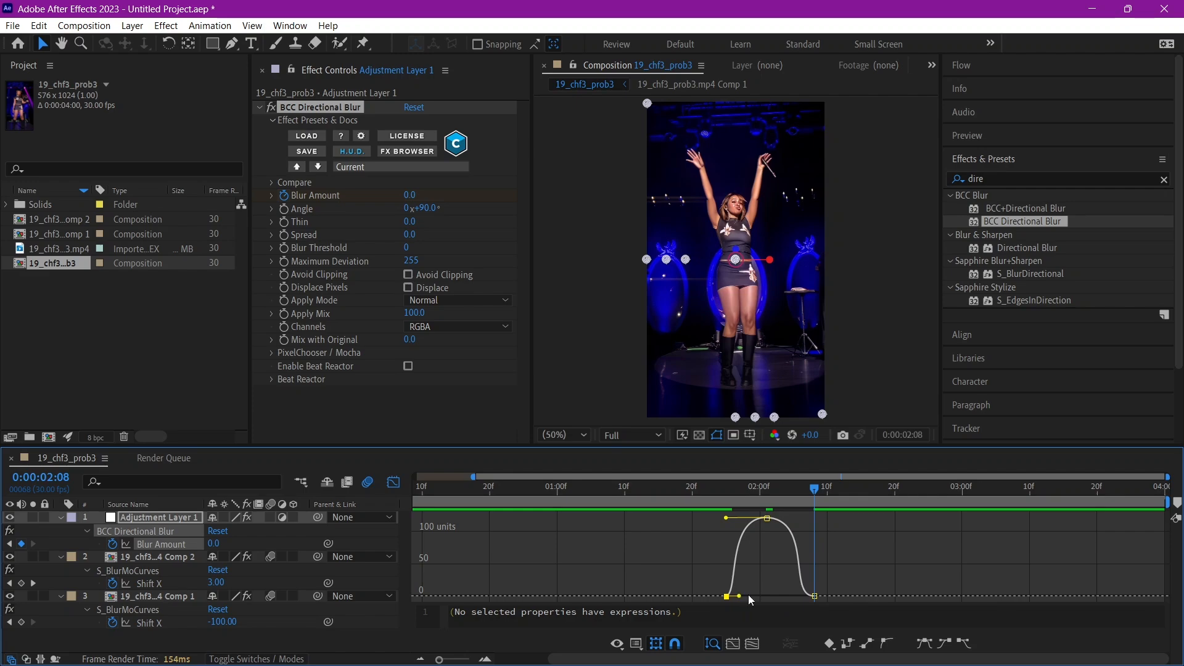
{"action": "left_click_drag", "start_coordinate": [739, 596], "coordinate": [755, 598]}
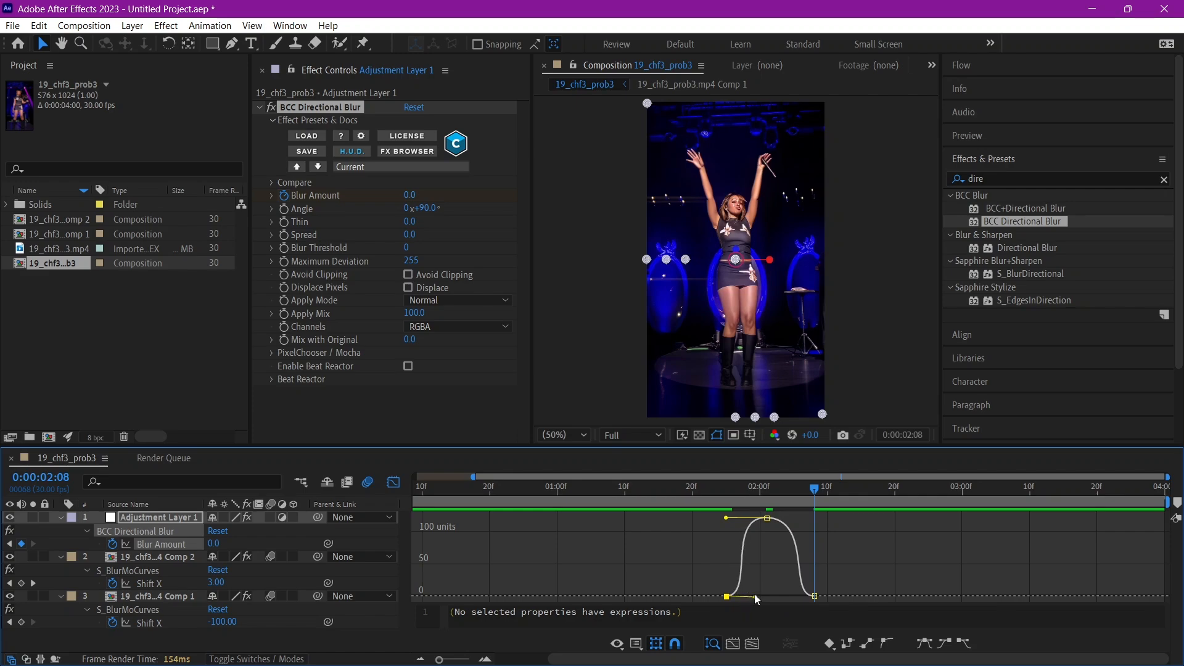
{"action": "left_click", "coordinate": [393, 482]}
Play back the blurred shift transition from 0:00:00:29 and again from 0:00:01:11
{"action": "left_click", "coordinate": [549, 494]}
{"action": "key", "text": "space"}
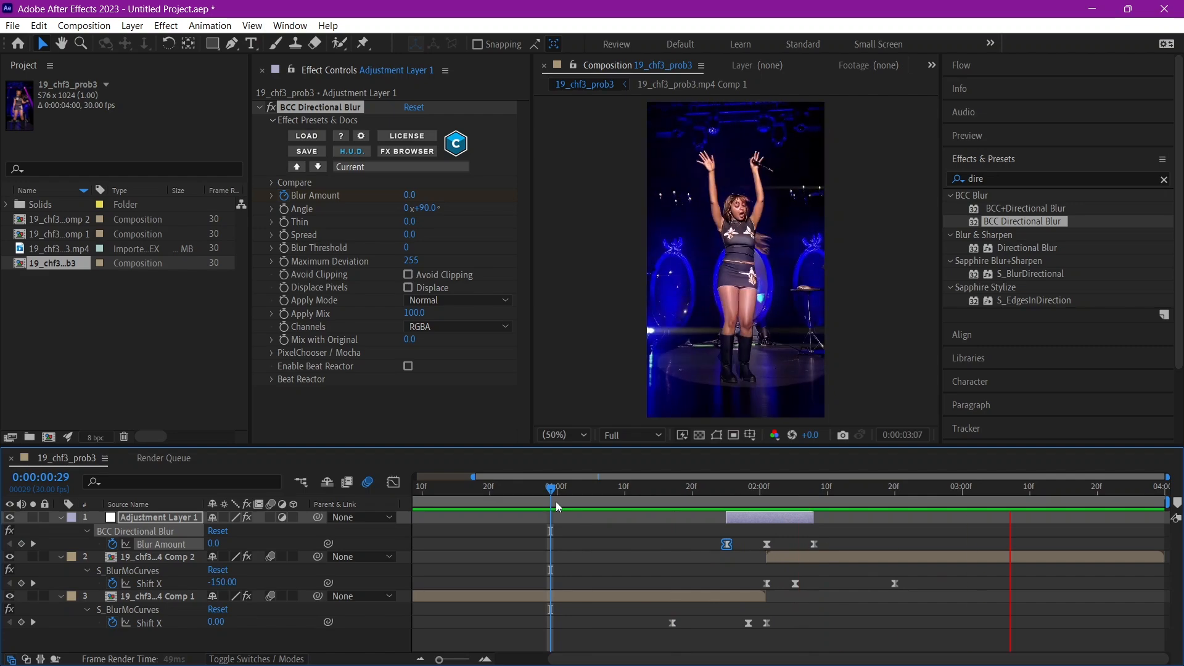
{"action": "left_click", "coordinate": [632, 487]}
{"action": "key", "text": "space"}
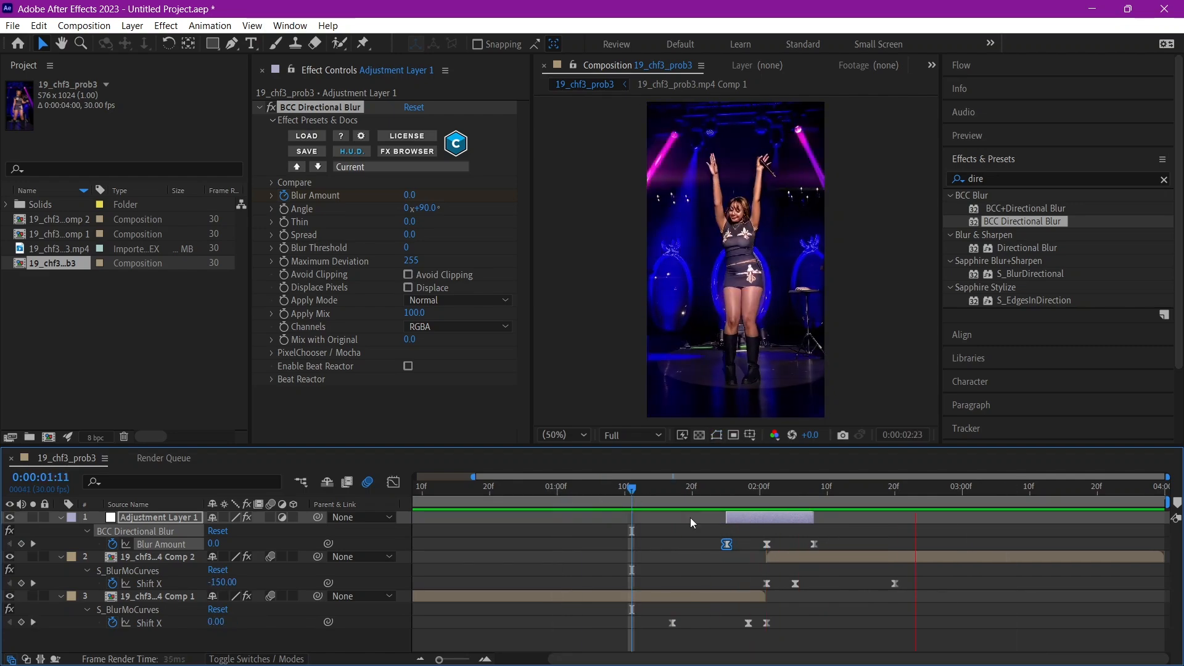
{"action": "key", "text": "space"}
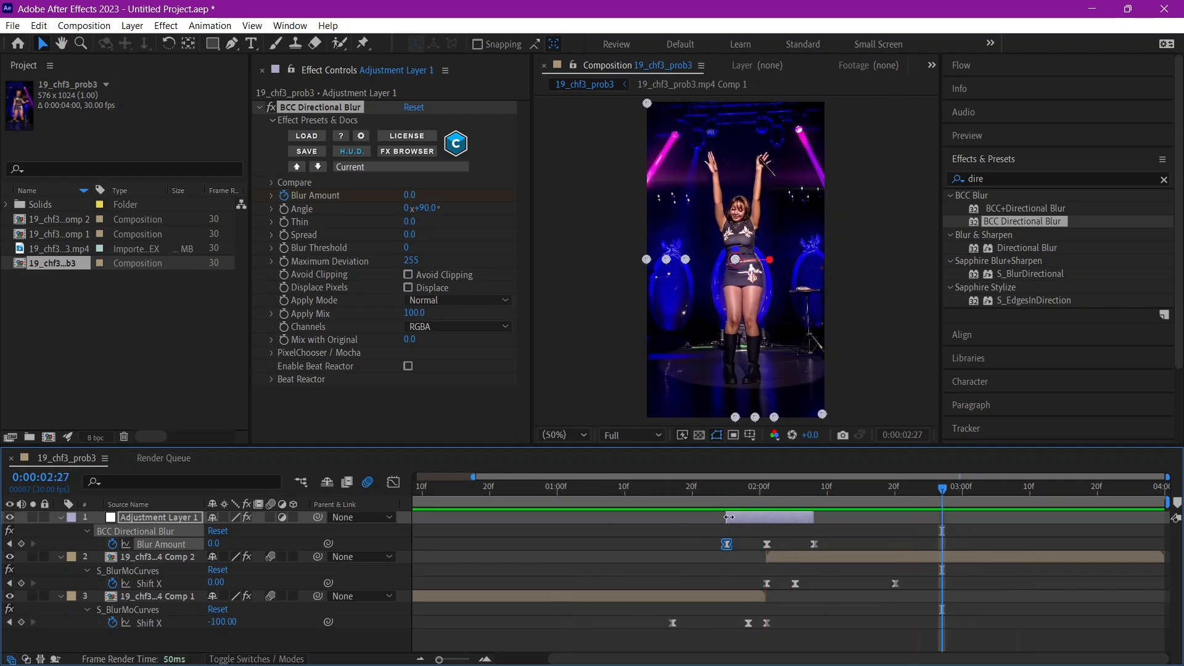
Shorten the adjustment layer and bring its outer Blur Amount keyframes inward so both span about 0:00:01:27 to 0:00:02:06
{"action": "left_click_drag", "start_coordinate": [726, 518], "coordinate": [760, 520]}
{"action": "key", "text": "ctrl+z"}
Play back the tightened transition several times from starting points between about 0:00:00:26 and 0:00:01:04
{"action": "left_click", "coordinate": [563, 493]}
{"action": "key", "text": "space"}
{"action": "key", "text": "space"}
{"action": "key", "text": "space"}
{"action": "key", "text": "space"}
{"action": "left_click", "coordinate": [585, 489]}
{"action": "key", "text": "space"}
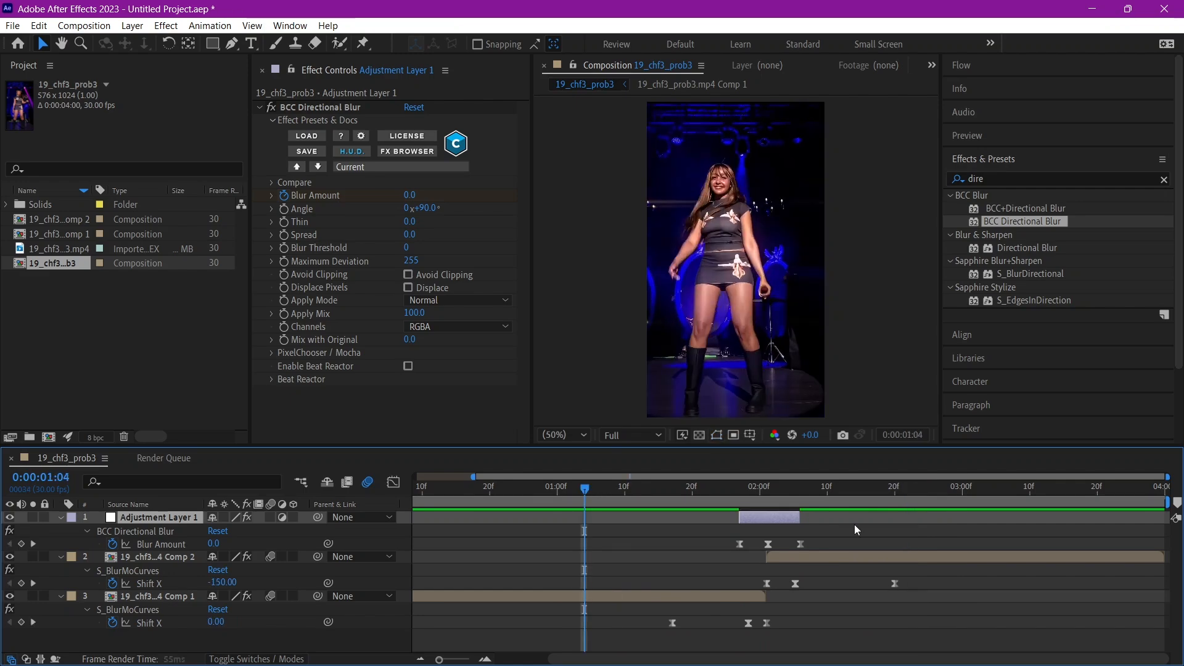
{"action": "key", "text": "space"}
{"action": "left_click", "coordinate": [578, 489]}
{"action": "key", "text": "space"}
{"action": "key", "text": "space"}
{"action": "left_click", "coordinate": [531, 489]}
{"action": "key", "text": "space"}
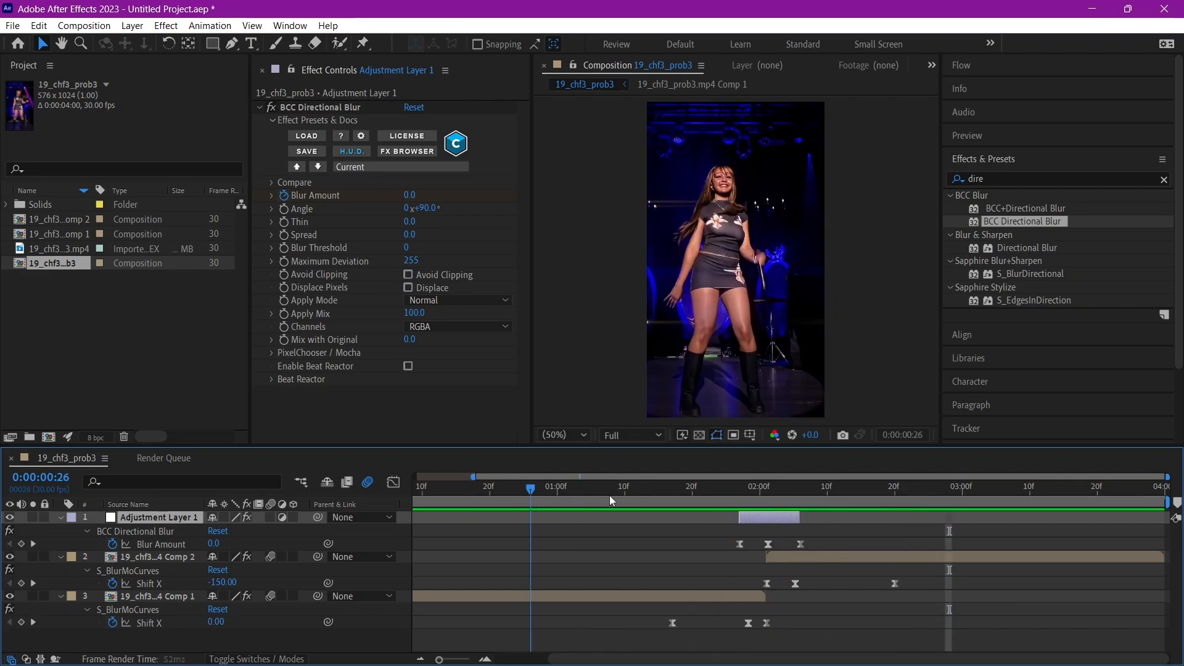
{"action": "left_click", "coordinate": [556, 499]}
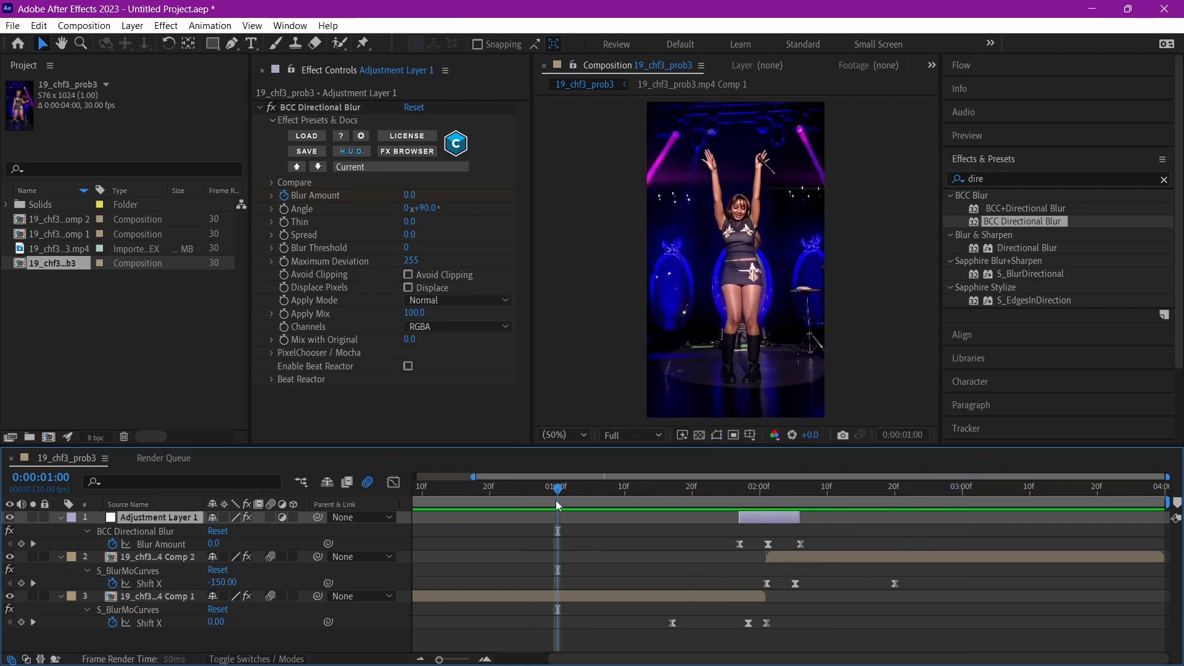
{"action": "key", "text": "space"}
{"action": "key", "text": "space"}
Collapse the layers' keyframed properties and play the composition from its first frame and again from 0:00:01:21
{"action": "left_click", "coordinate": [567, 540]}
{"action": "key", "text": "u"}
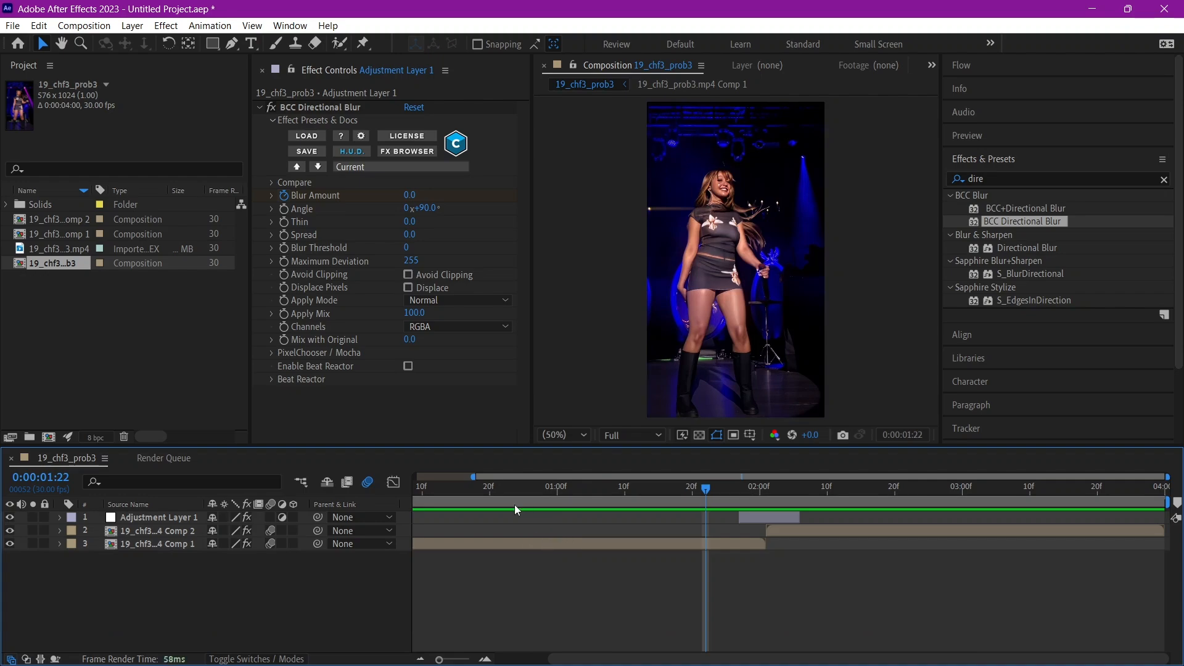
{"action": "key", "text": "Home"}
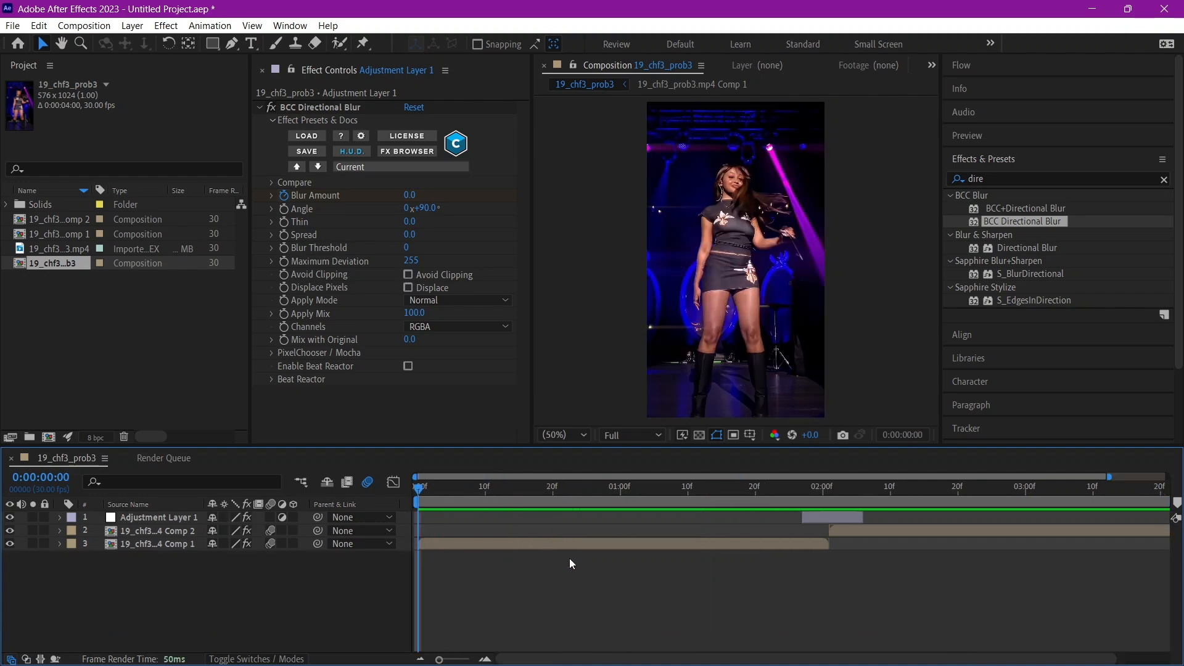
{"action": "key", "text": "space"}
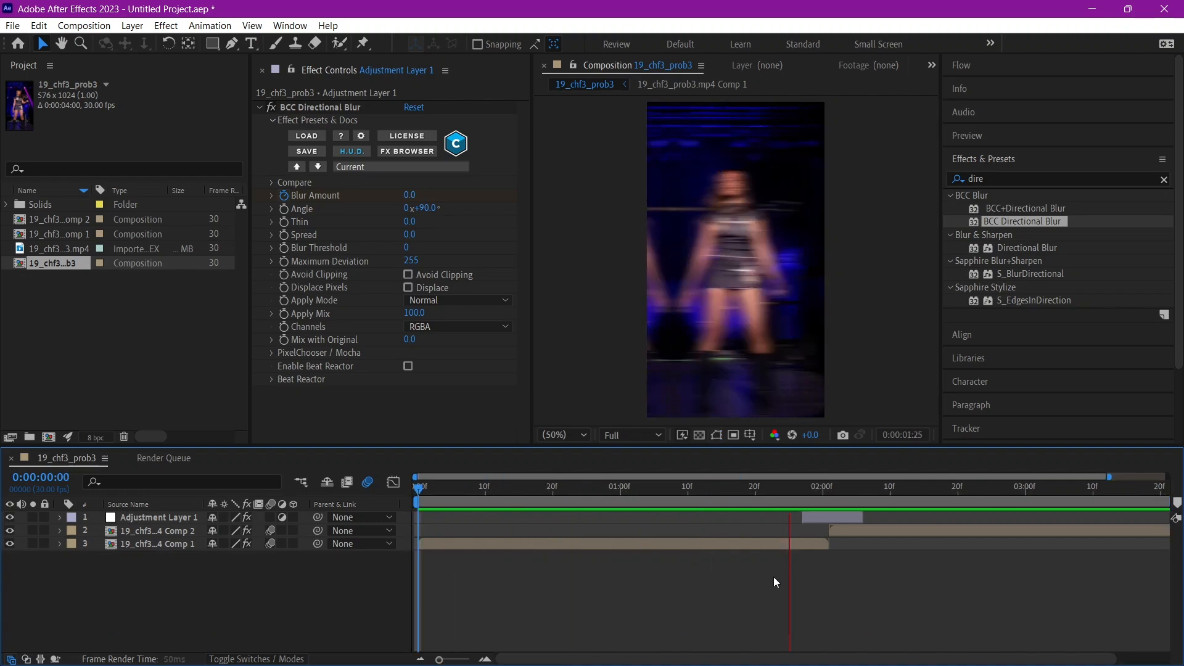
{"action": "left_click", "coordinate": [797, 498]}
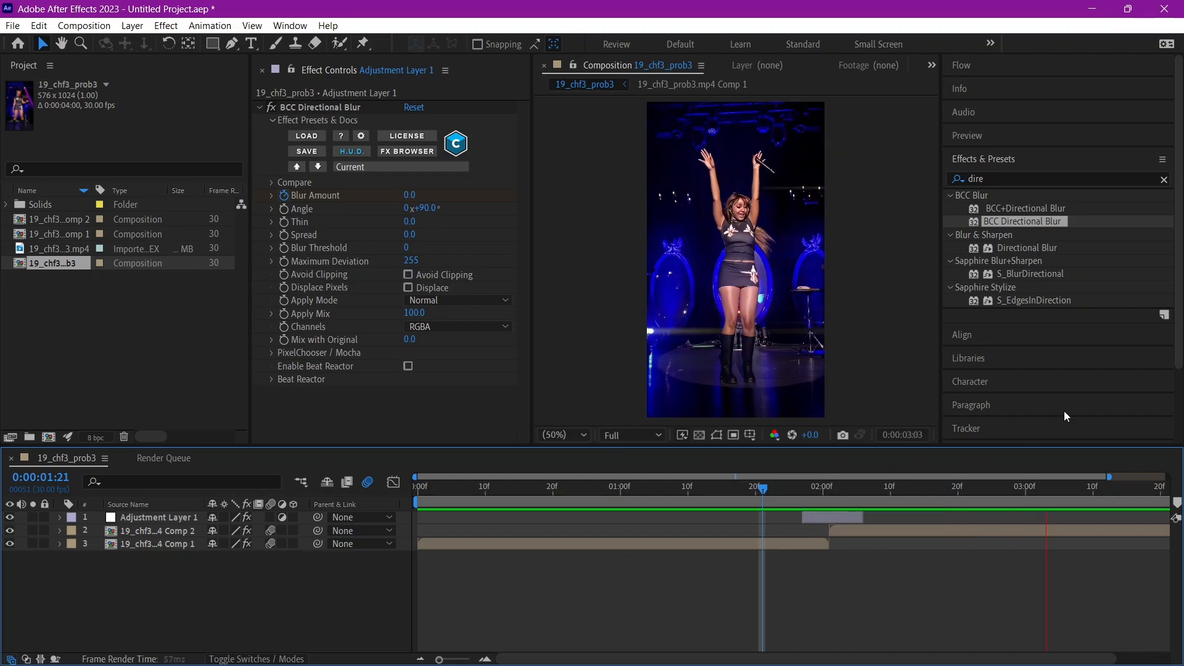
{"action": "key", "text": "space"}
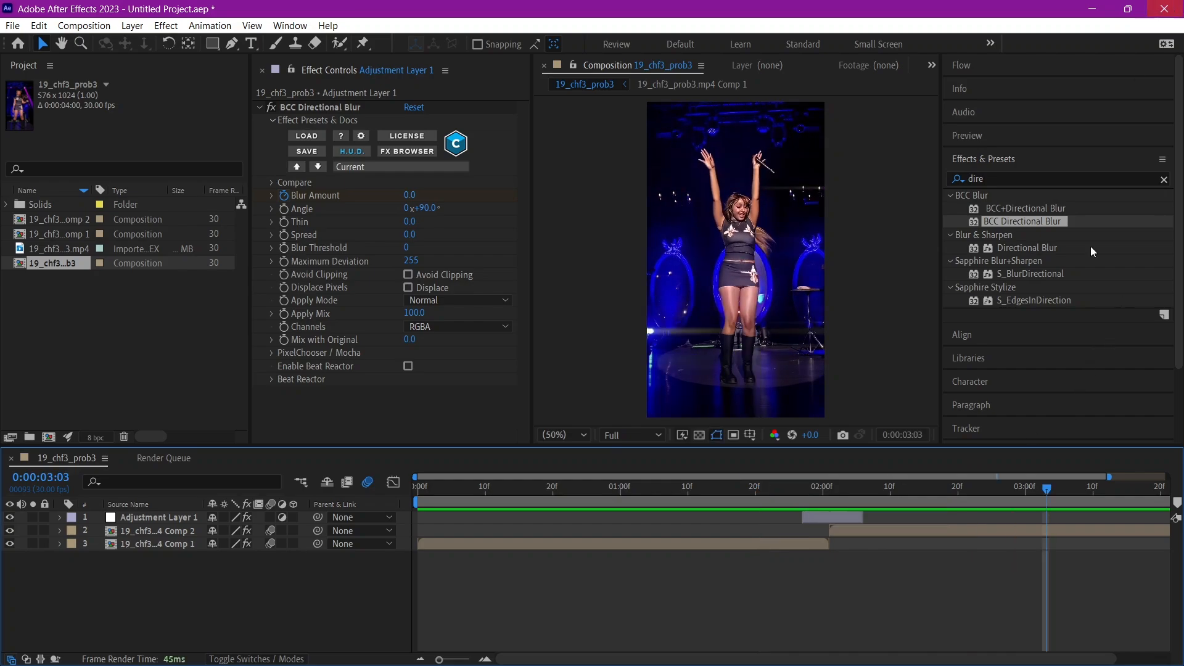
{"action": "left_click", "coordinate": [593, 649]}
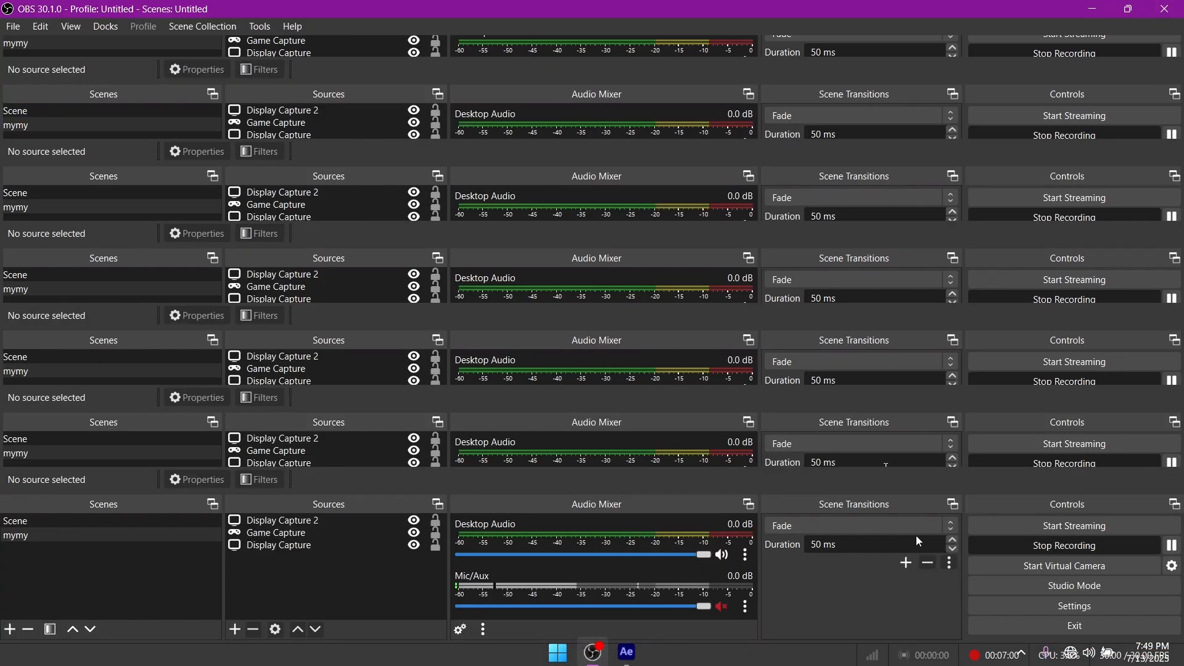
{"action": "left_click", "coordinate": [1043, 553]}
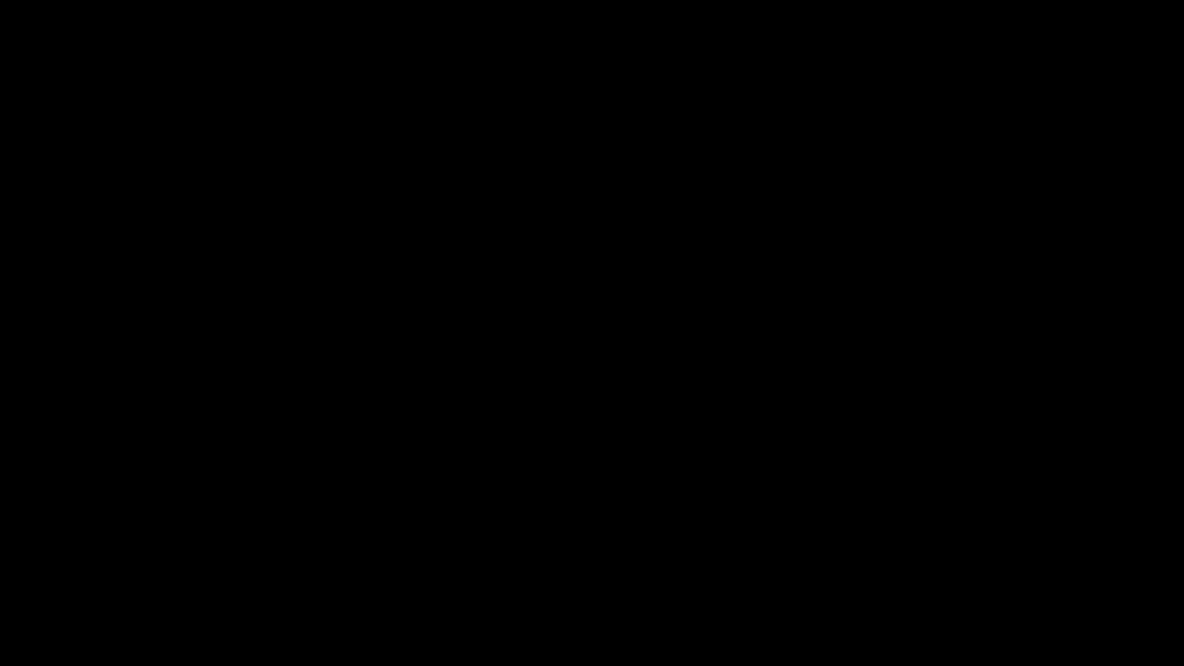